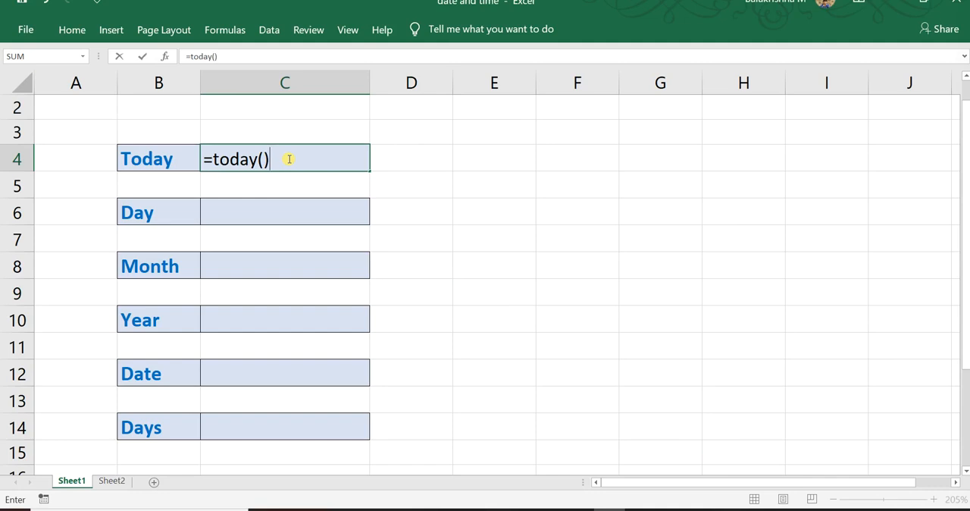
Enter the formula =TODAY() in cell C4 beside the Today label.
{"action": "key", "text": "Return"}
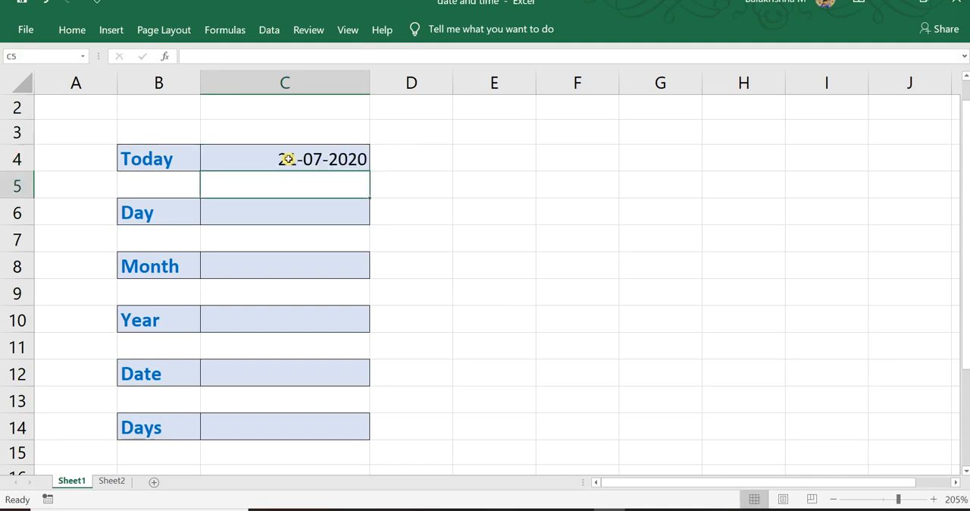
{"action": "left_click", "coordinate": [325, 162]}
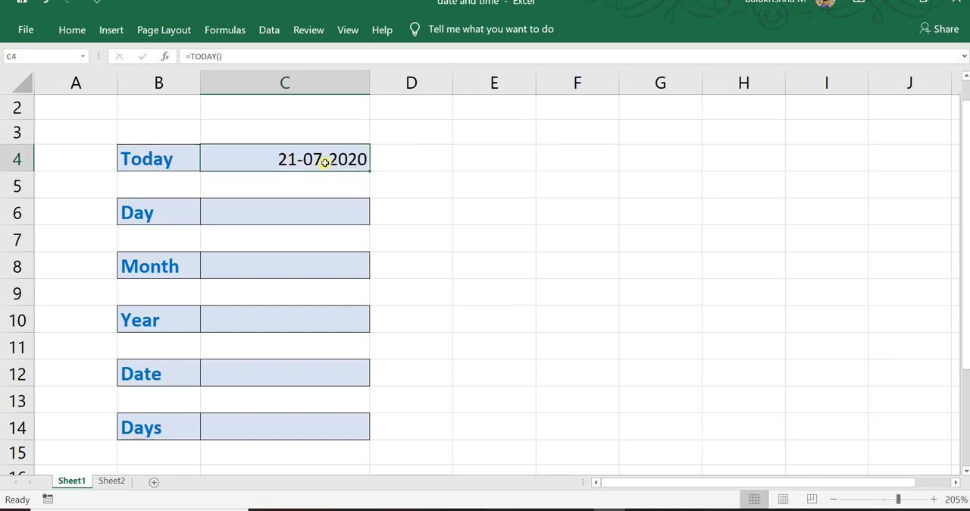
{"action": "key", "text": "Down"}
{"action": "key", "text": "Down"}
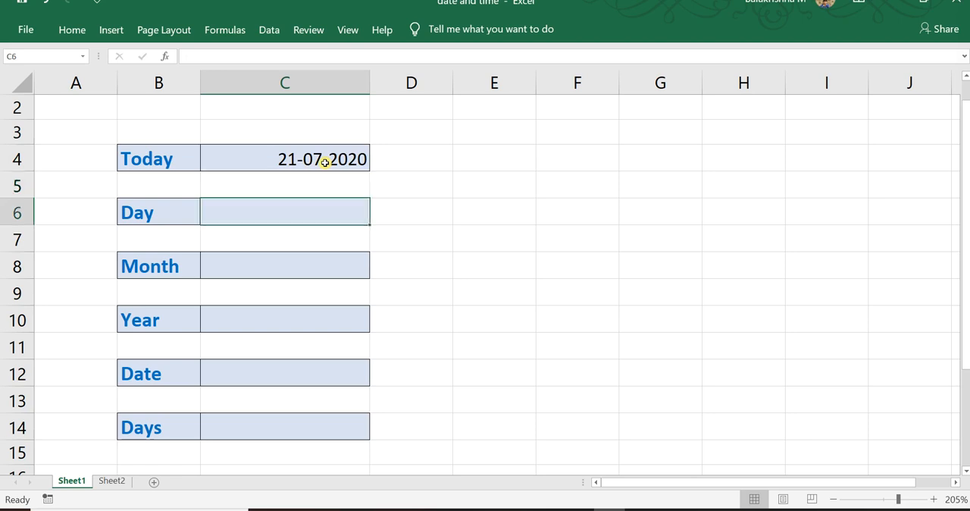
{"action": "left_click", "coordinate": [326, 163]}
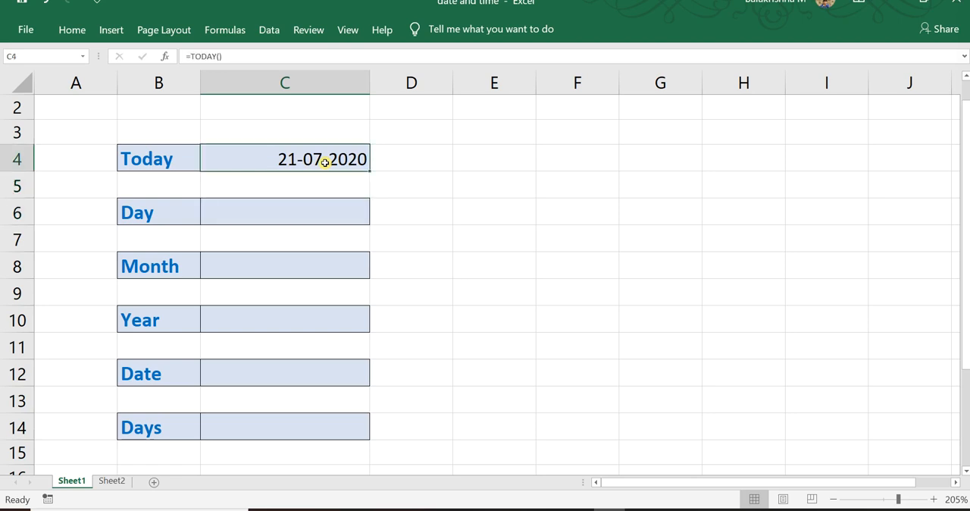
Extract the day from the date in C4 with the formula =DAY(C4) in cell C6.
{"action": "left_click", "coordinate": [296, 202]}
{"action": "type", "text": "=day"}
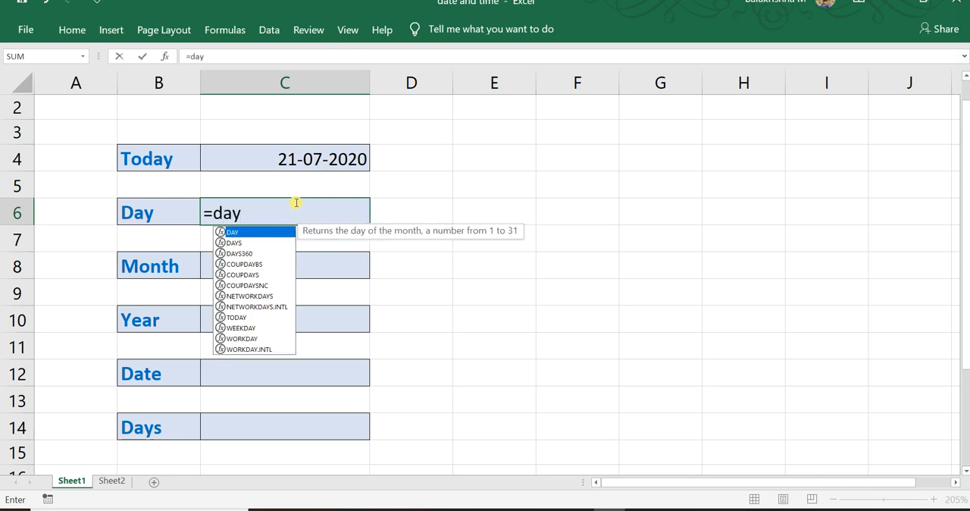
{"action": "type", "text": "("}
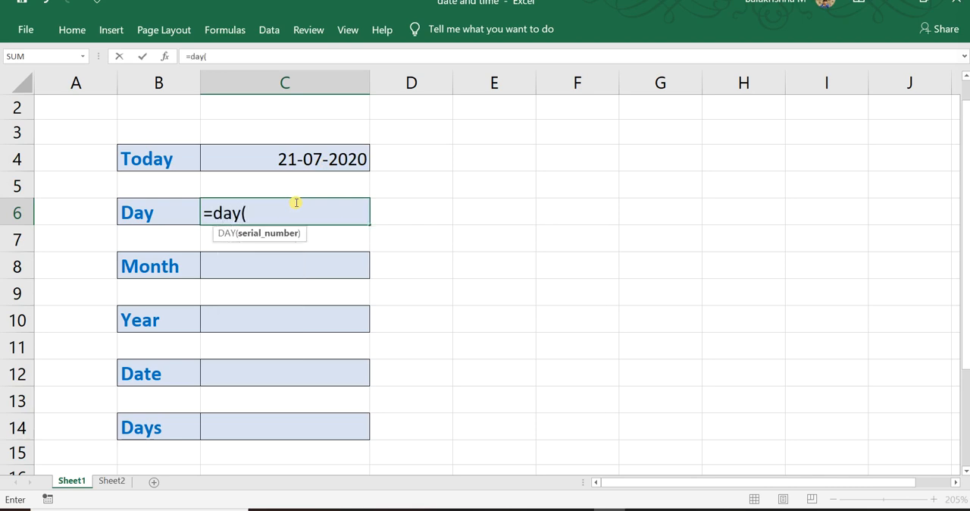
{"action": "left_click", "coordinate": [302, 163]}
{"action": "type", "text": ")"}
{"action": "key", "text": "Return"}
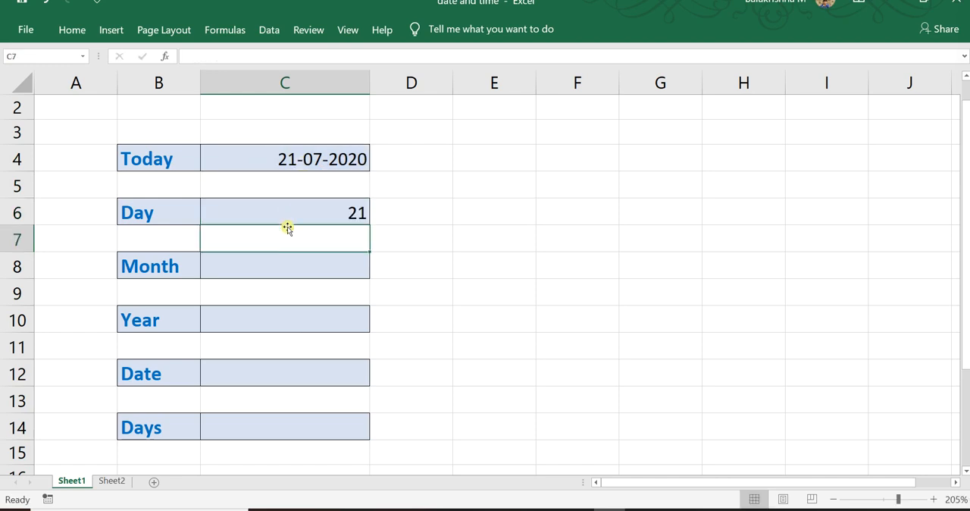
Extract the month from the date in C4 with the formula =MONTH(C4) in cell C8.
{"action": "left_click", "coordinate": [282, 268]}
{"action": "type", "text": "="}
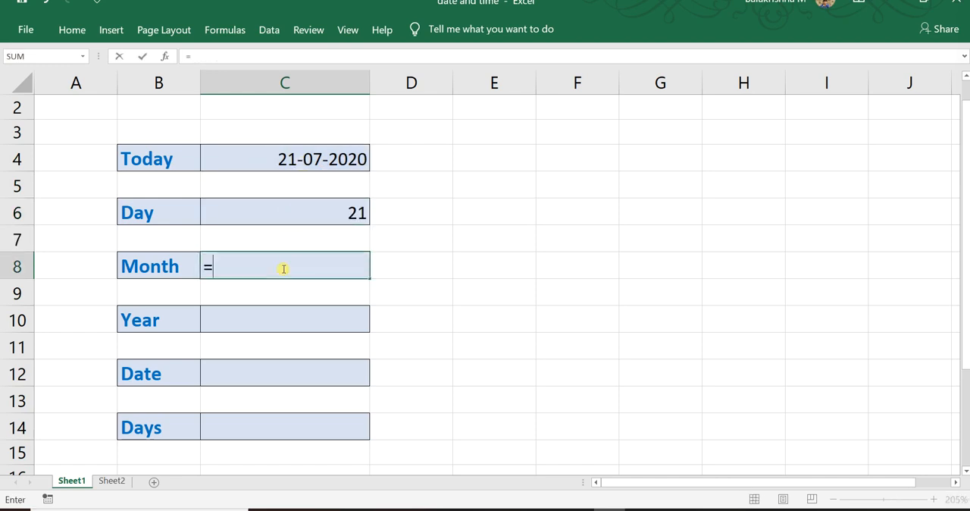
{"action": "type", "text": "month("}
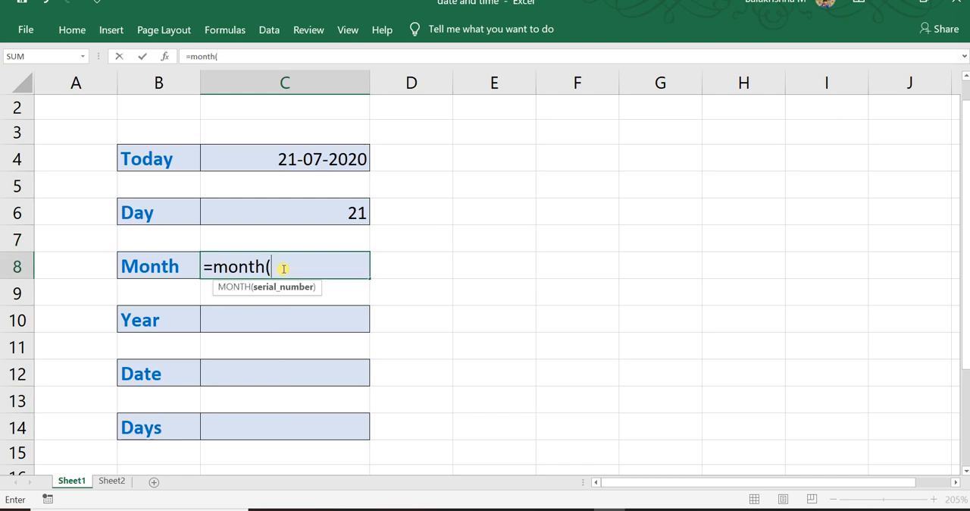
{"action": "left_click", "coordinate": [311, 159]}
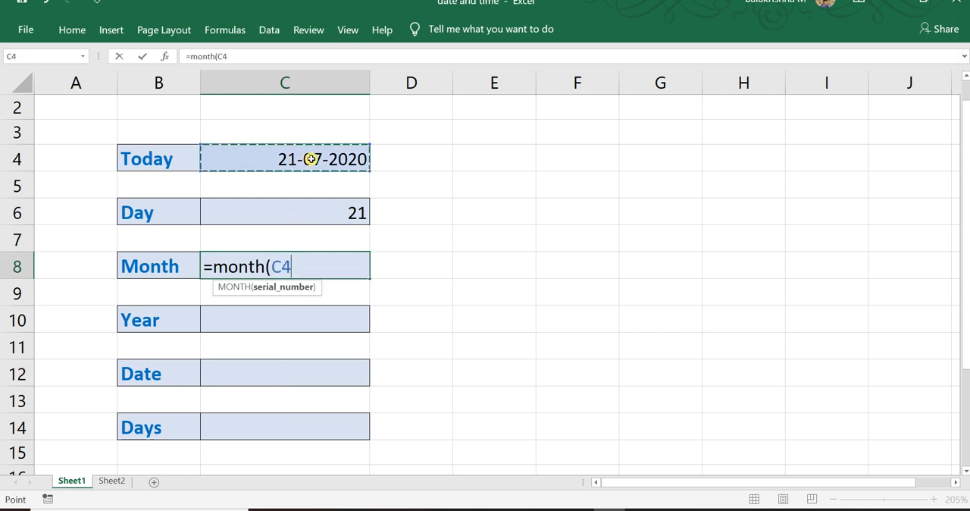
{"action": "key", "text": "Return"}
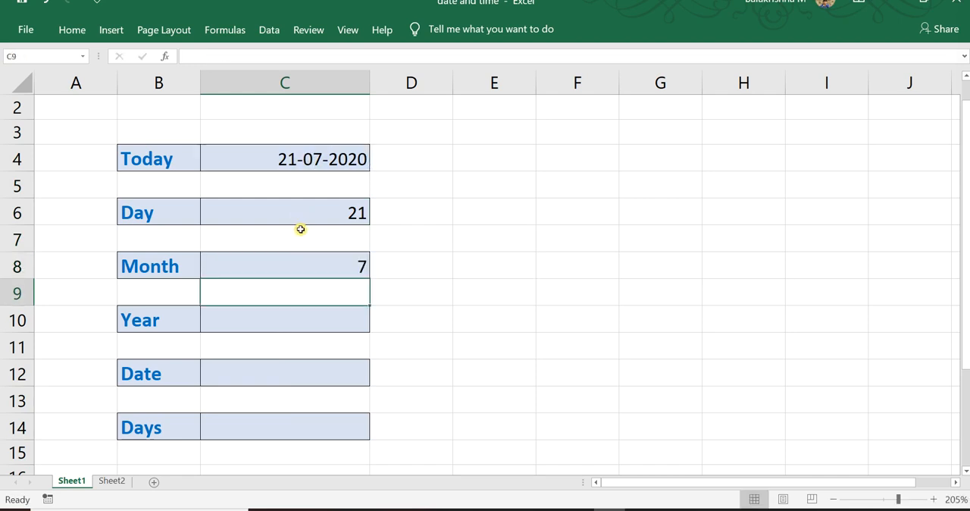
Extract the year from the date in C4 with the formula =YEAR(C4) in cell C10.
{"action": "left_click", "coordinate": [296, 316]}
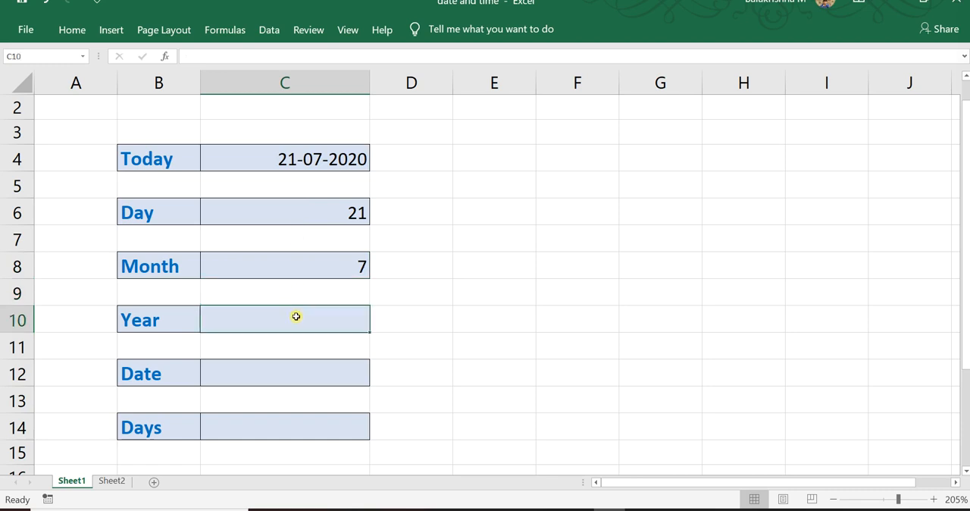
{"action": "type", "text": "=year"}
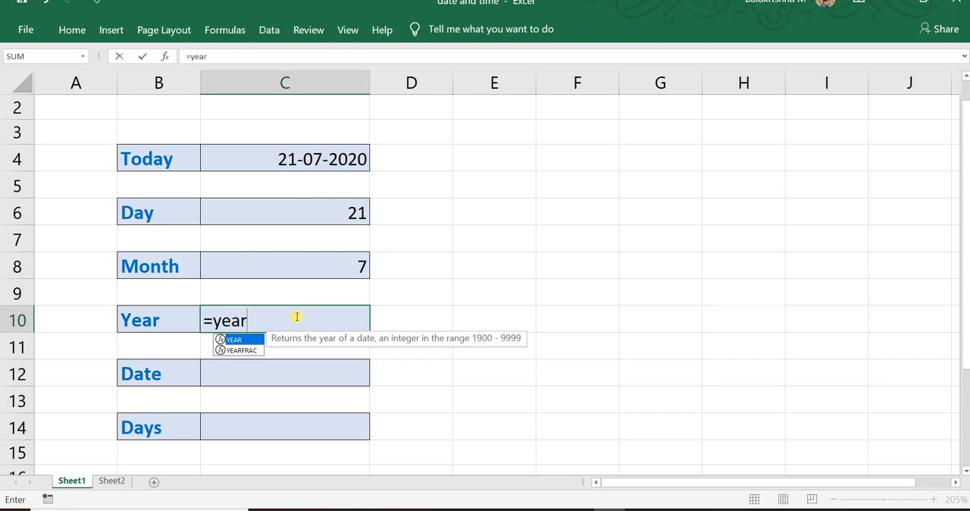
{"action": "type", "text": "("}
{"action": "left_click", "coordinate": [306, 166]}
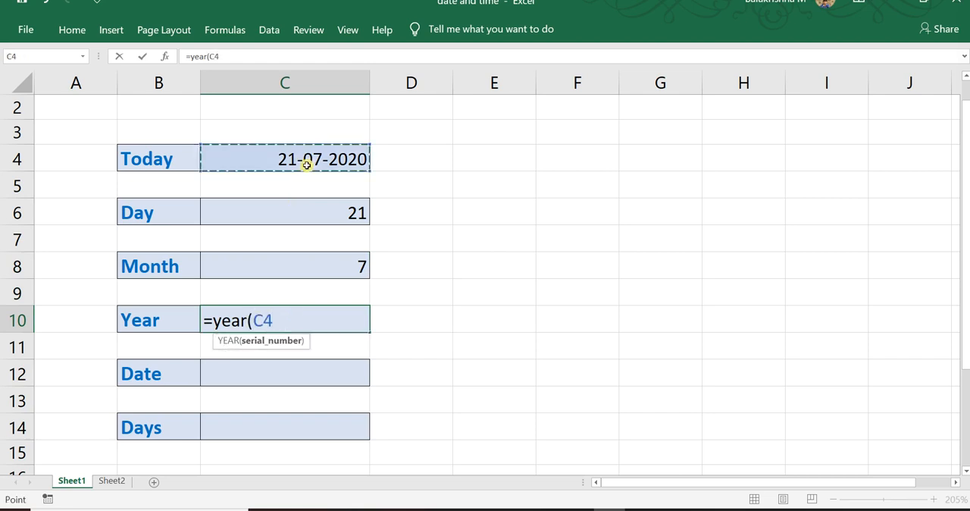
{"action": "key", "text": "Return"}
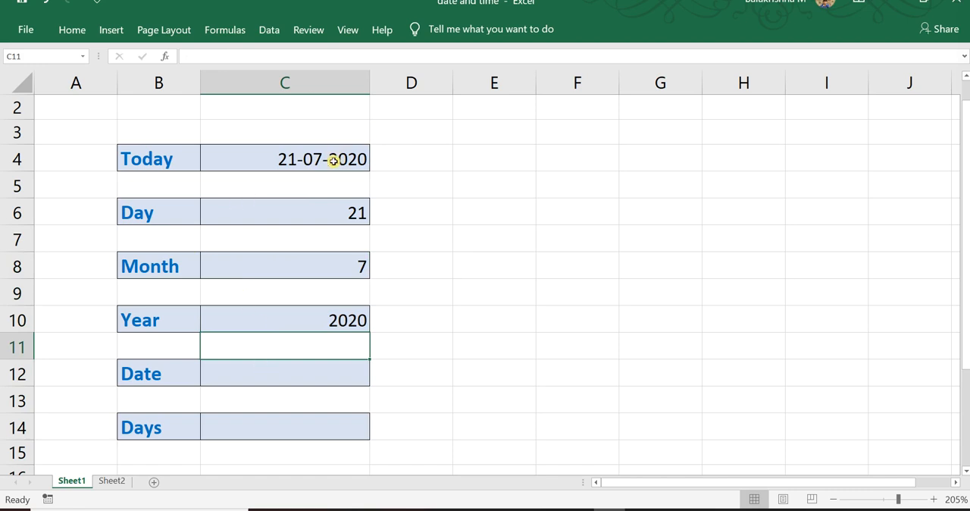
Repeat the date from C4 in the adjacent cell D4 with the reference formula =C4.
{"action": "left_click", "coordinate": [288, 159]}
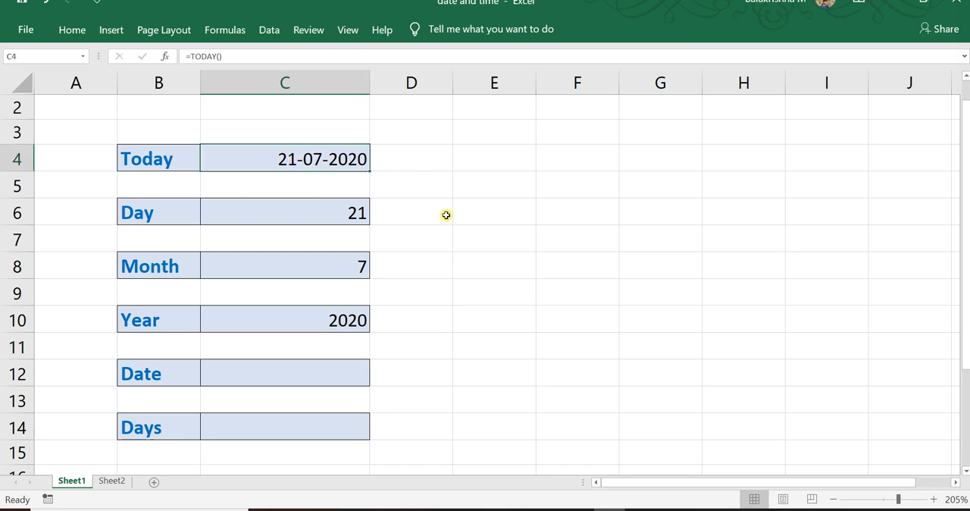
{"action": "left_click", "coordinate": [429, 154]}
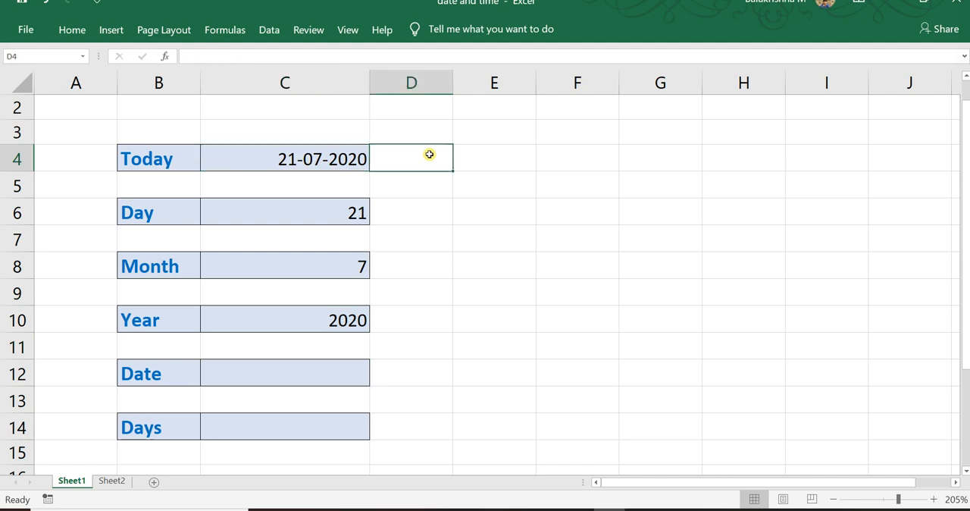
{"action": "key", "text": "Right"}
{"action": "key", "text": "Left"}
{"action": "type", "text": "="}
{"action": "left_click", "coordinate": [308, 159]}
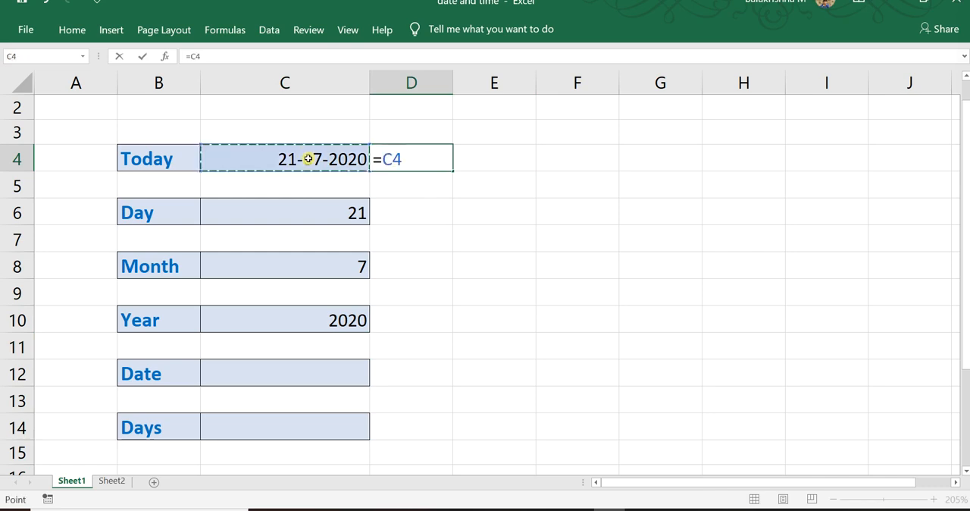
{"action": "key", "text": "Return"}
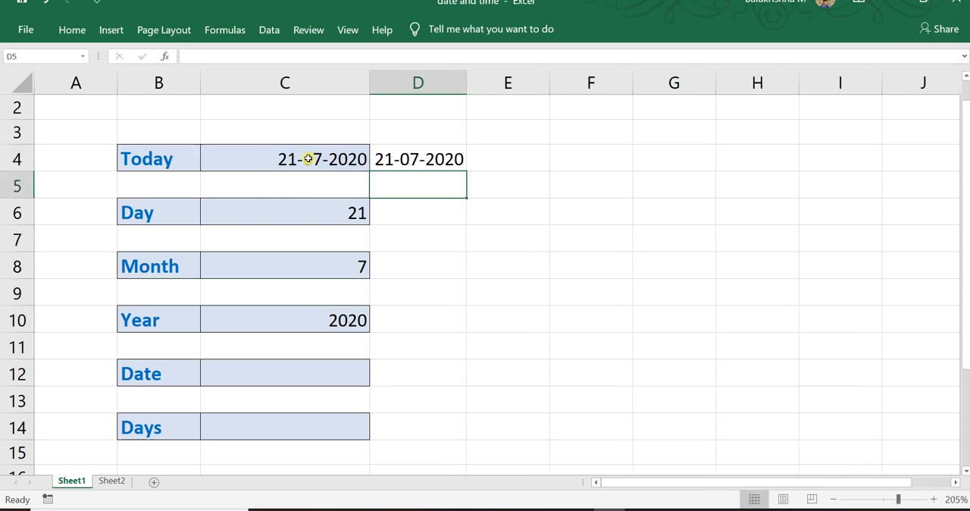
Open the cell formatting of D4, choose the Custom number category and clear its format code.
{"action": "left_click", "coordinate": [432, 156]}
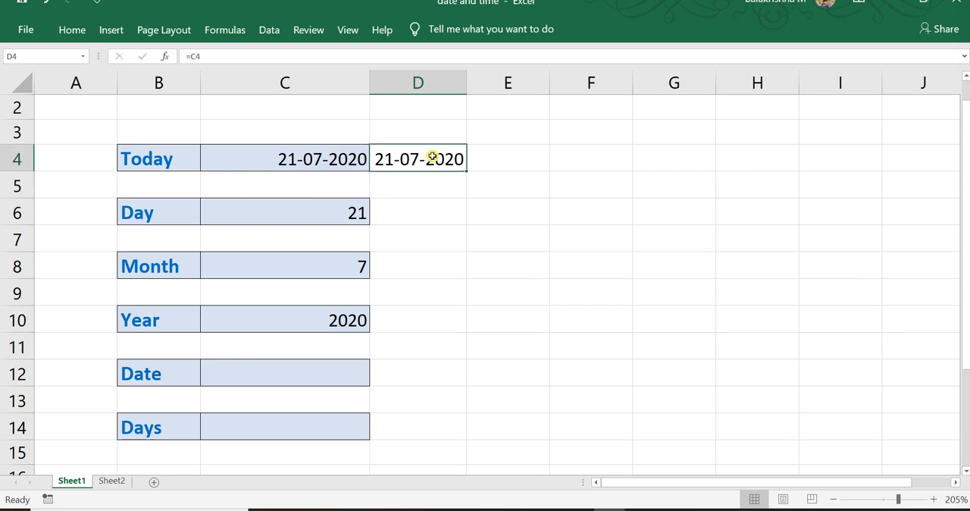
{"action": "right_click", "coordinate": [432, 157]}
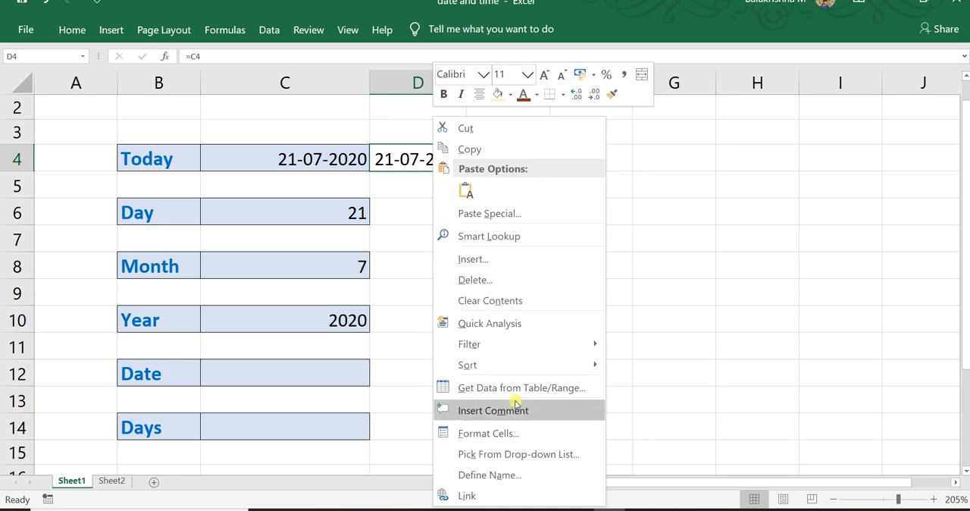
{"action": "left_click", "coordinate": [542, 432]}
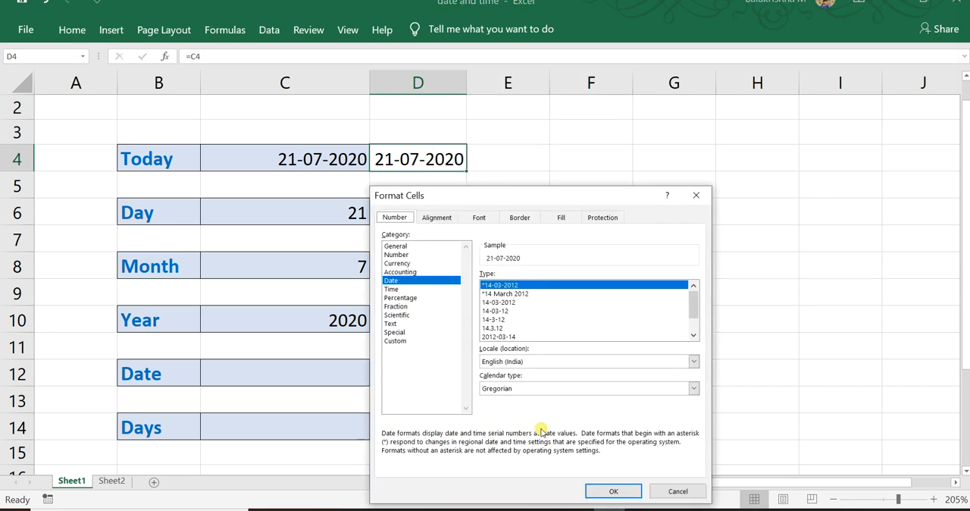
{"action": "left_click", "coordinate": [401, 340]}
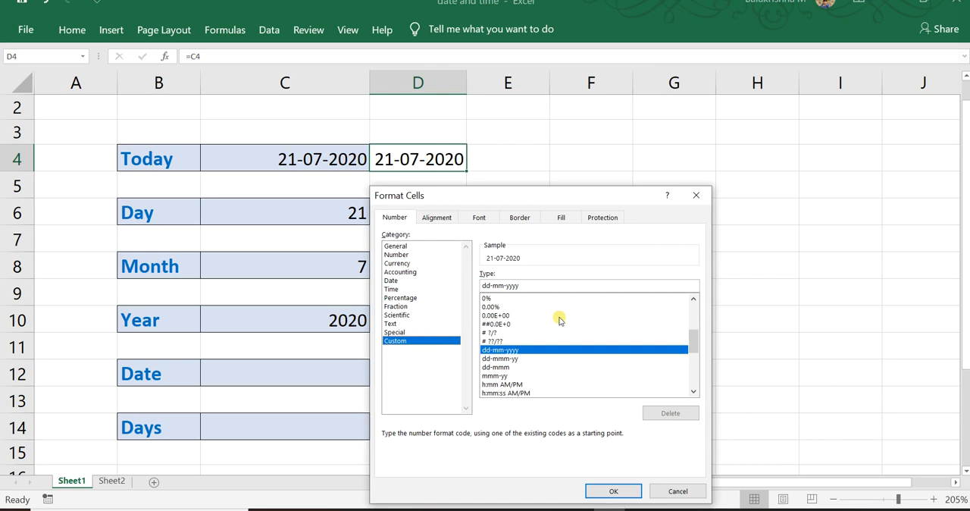
{"action": "left_click", "coordinate": [693, 298]}
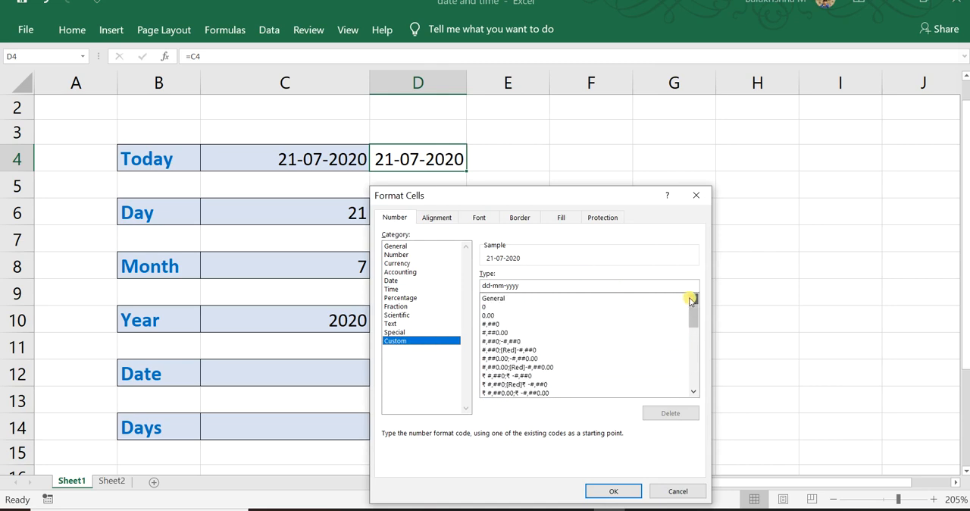
{"action": "left_click", "coordinate": [623, 300]}
{"action": "left_click", "coordinate": [612, 288]}
{"action": "key", "text": "BackSpace"}
{"action": "key", "text": "BackSpace"}
{"action": "key", "text": "BackSpace"}
{"action": "key", "text": "BackSpace"}
{"action": "key", "text": "BackSpace"}
{"action": "key", "text": "BackSpace"}
{"action": "key", "text": "BackSpace"}
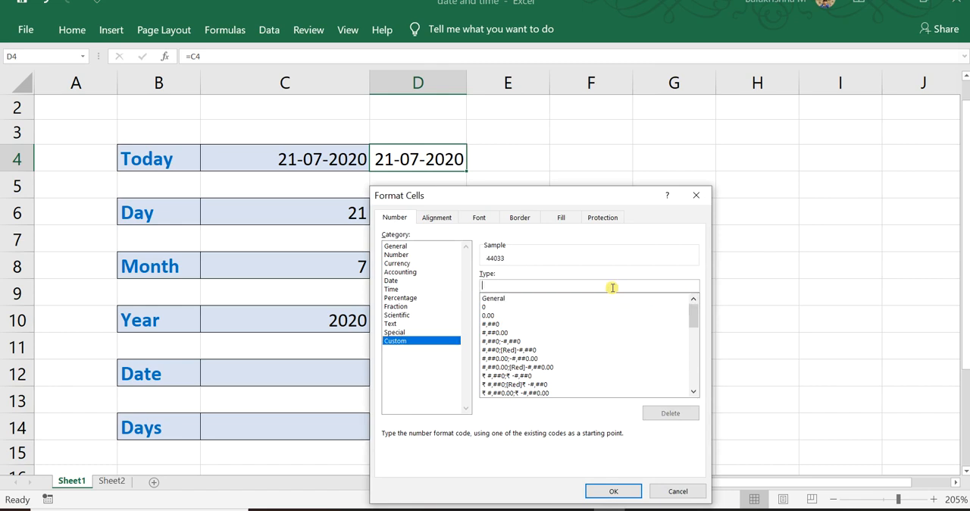
Try the custom format codes ddd, dddd and mmmm in turn for cell D4, clearing each one.
{"action": "type", "text": "ddd"}
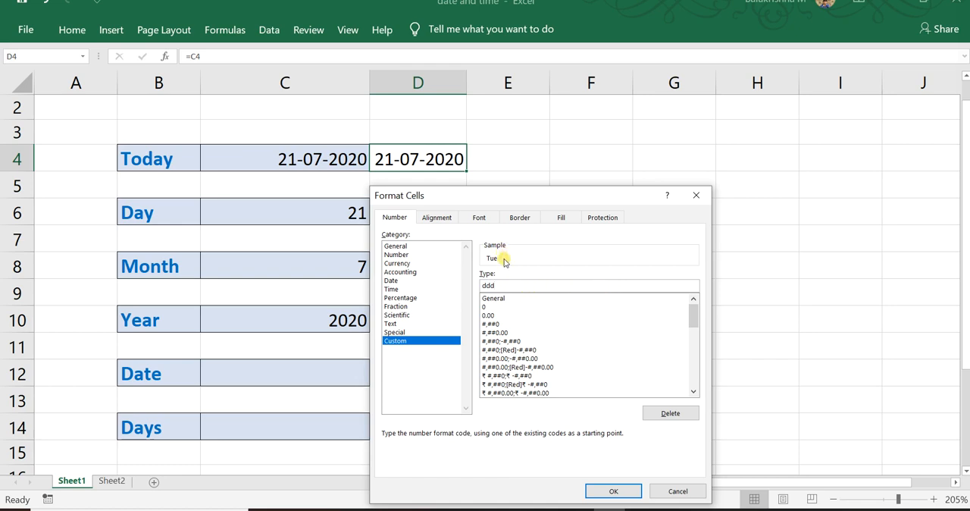
{"action": "key", "text": "BackSpace"}
{"action": "type", "text": "dd"}
{"action": "key", "text": "BackSpace"}
{"action": "key", "text": "BackSpace"}
{"action": "key", "text": "BackSpace"}
{"action": "key", "text": "BackSpace"}
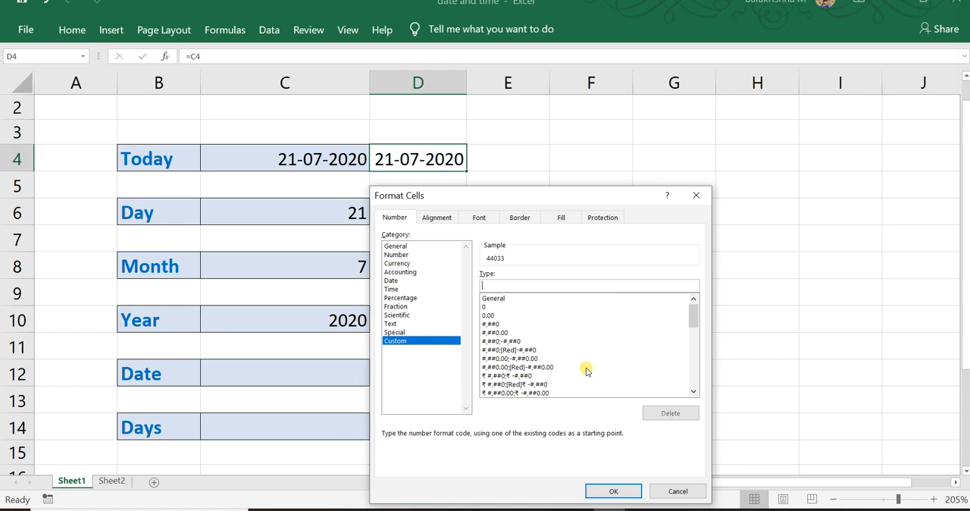
{"action": "type", "text": "mmmm"}
{"action": "key", "text": "BackSpace"}
{"action": "key", "text": "BackSpace"}
{"action": "key", "text": "BackSpace"}
{"action": "key", "text": "BackSpace"}
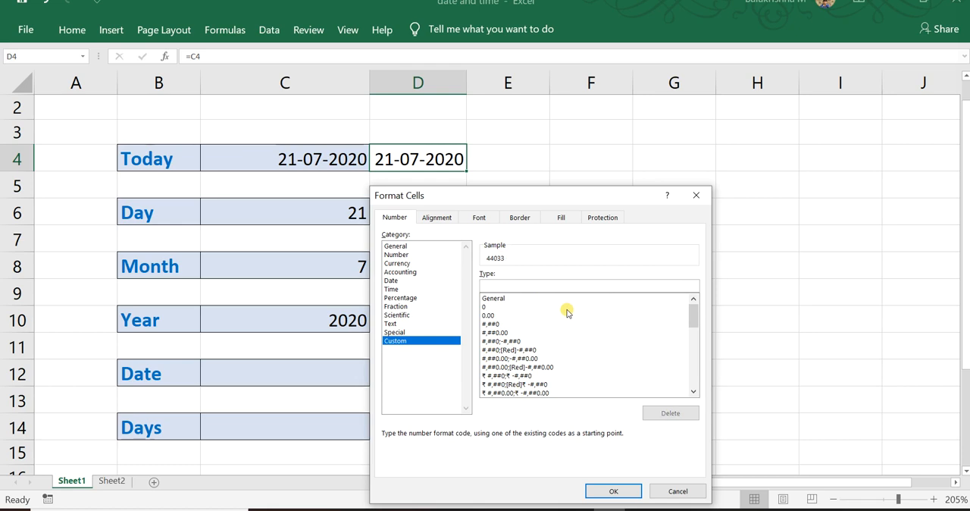
Apply the custom number format dddd to cell D4 so it shows the full weekday name.
{"action": "type", "text": "dddd"}
{"action": "key", "text": "Return"}
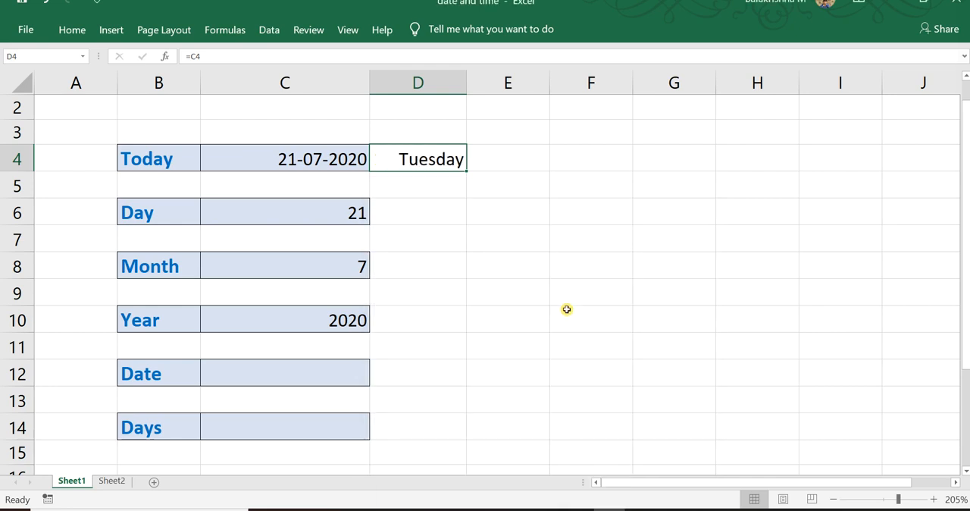
{"action": "left_click", "coordinate": [333, 159]}
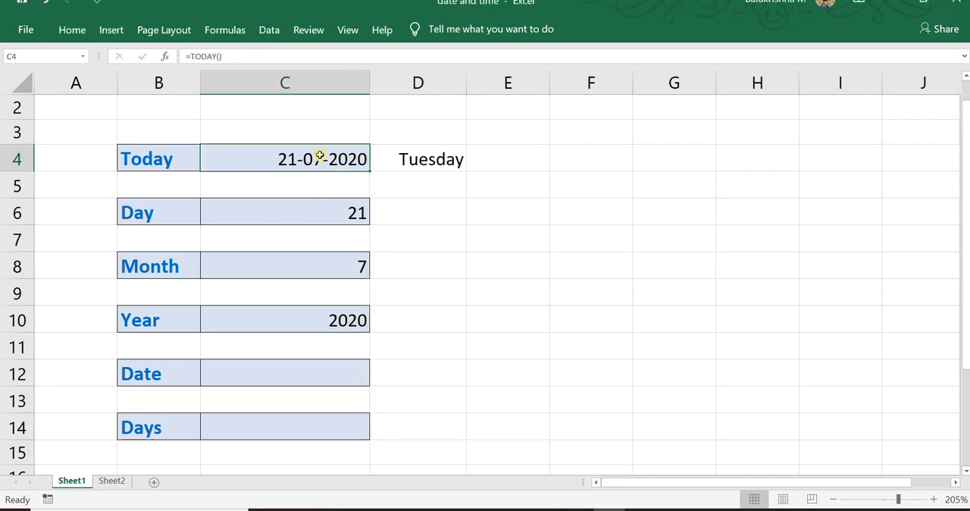
{"action": "double_click", "coordinate": [318, 155]}
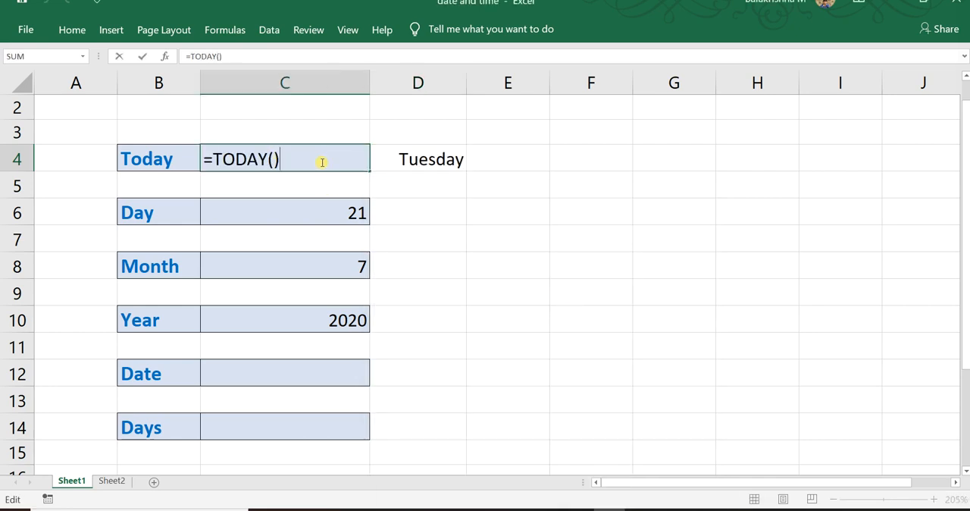
{"action": "key", "text": "Escape"}
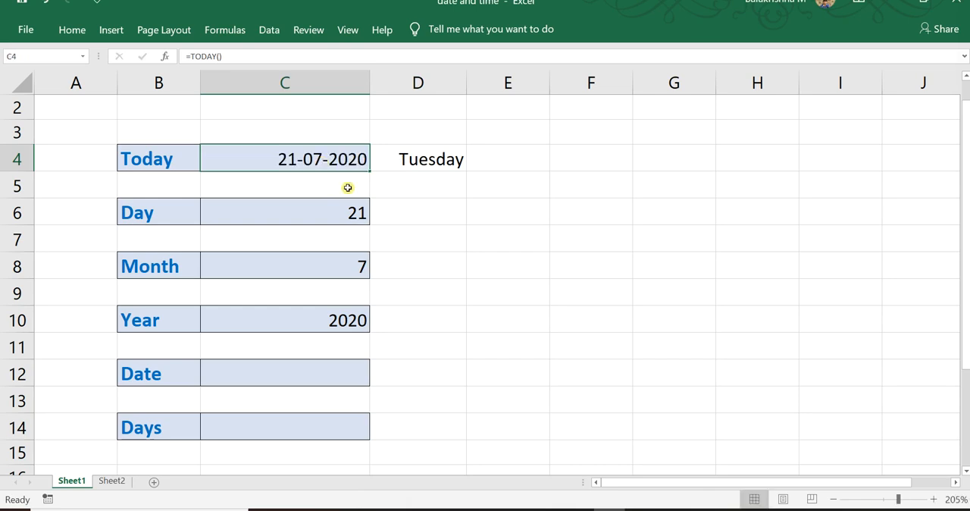
Replace the TODAY formula in cell C4 with the fixed date 22-07-2020 to test the dependent cells.
{"action": "double_click", "coordinate": [294, 165]}
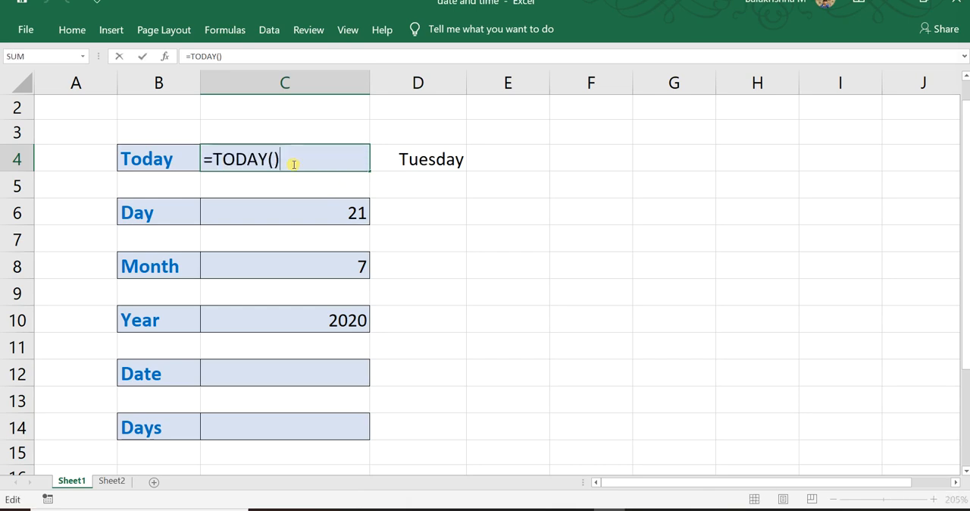
{"action": "key", "text": "BackSpace"}
{"action": "key", "text": "BackSpace"}
{"action": "key", "text": "BackSpace"}
{"action": "key", "text": "BackSpace"}
{"action": "key", "text": "BackSpace"}
{"action": "key", "text": "BackSpace"}
{"action": "key", "text": "BackSpace"}
{"action": "key", "text": "BackSpace"}
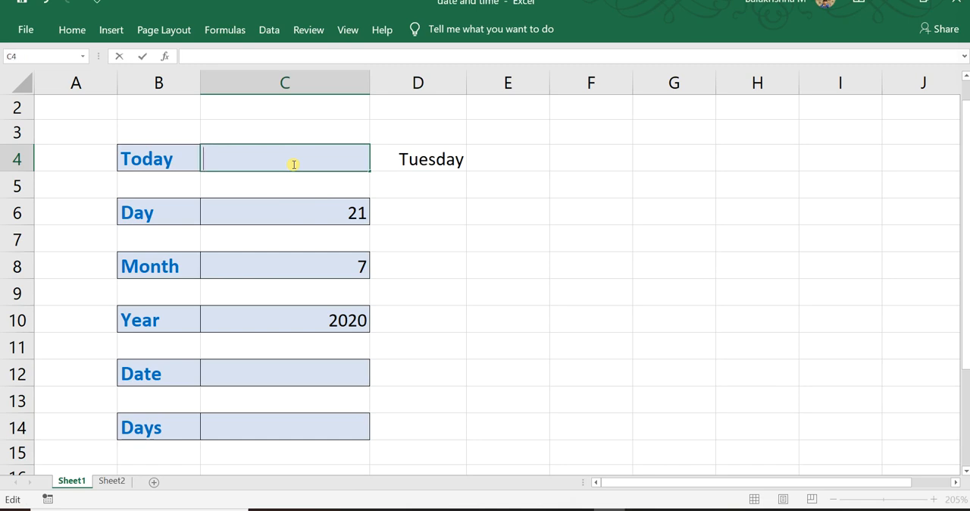
{"action": "type", "text": "22-07-2020"}
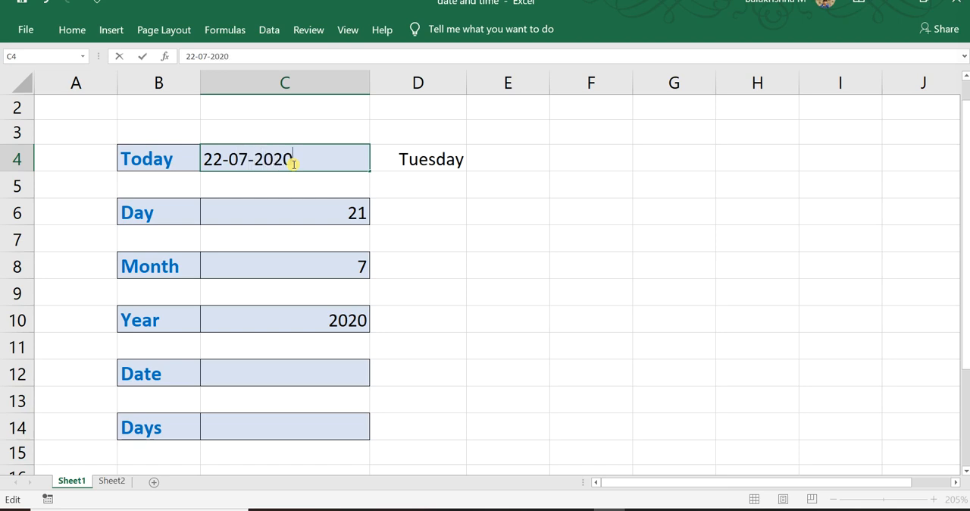
{"action": "key", "text": "Return"}
{"action": "double_click", "coordinate": [348, 165]}
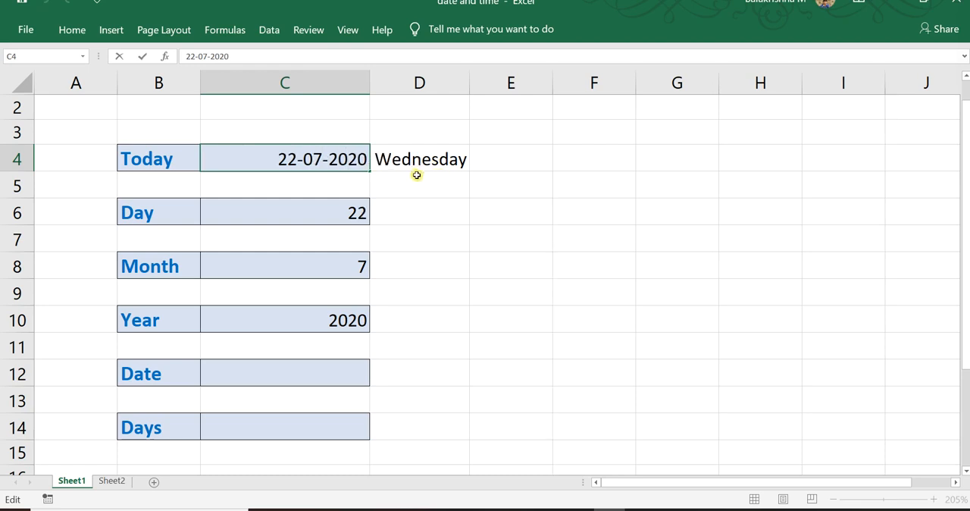
Start a DATE formula in cell C12, beside the Date label, up to its opening parenthesis.
{"action": "left_click", "coordinate": [292, 369]}
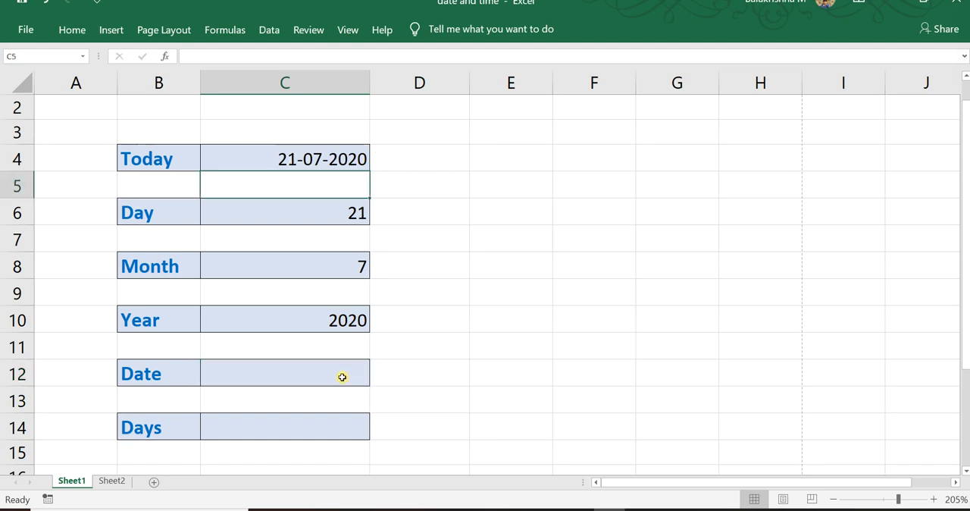
{"action": "left_click", "coordinate": [312, 381]}
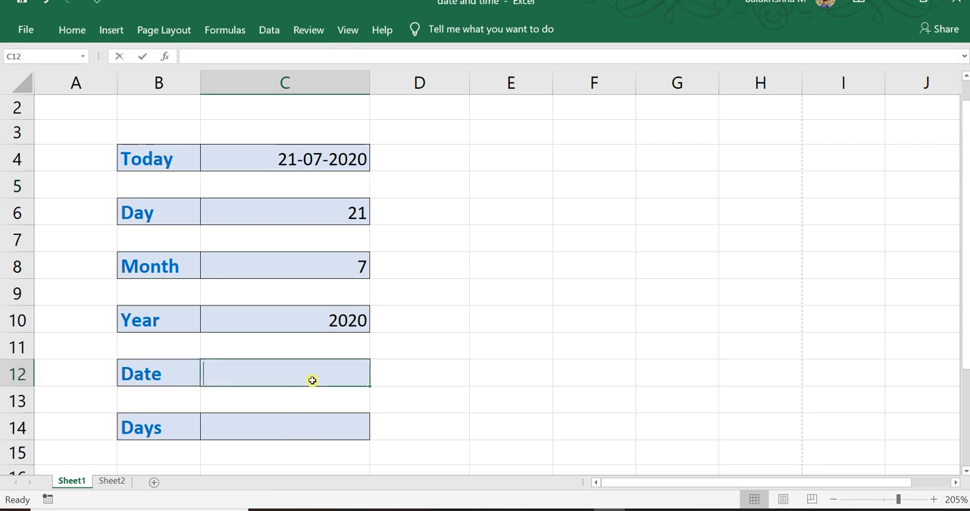
{"action": "type", "text": "=date"}
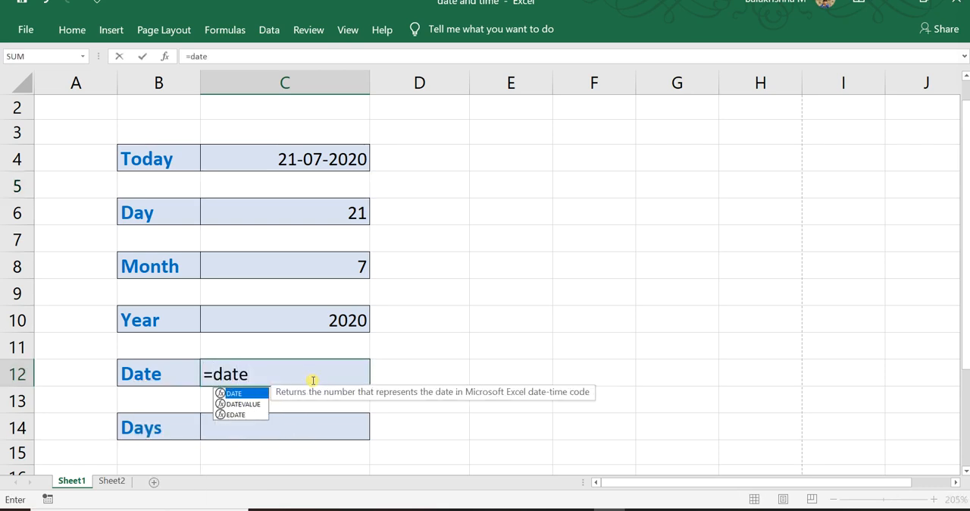
{"action": "key", "text": "Return"}
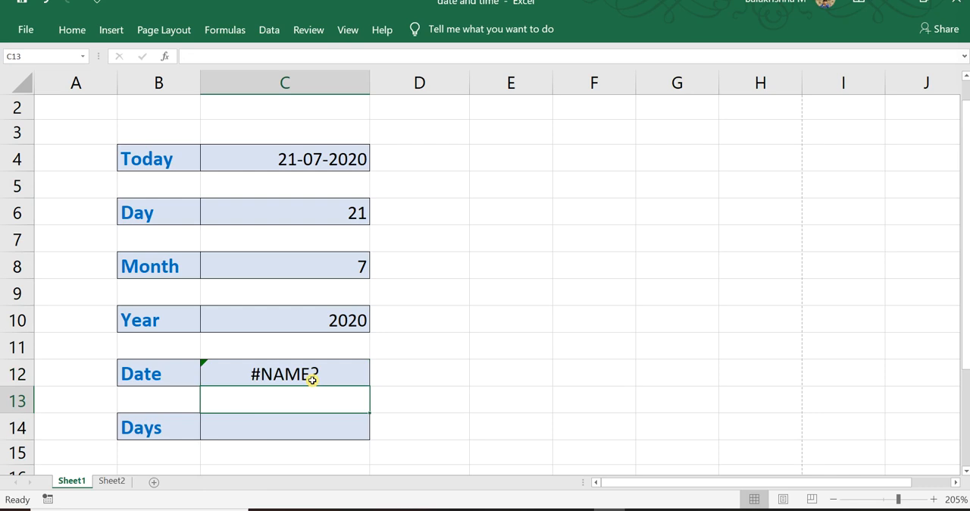
{"action": "left_click", "coordinate": [313, 372]}
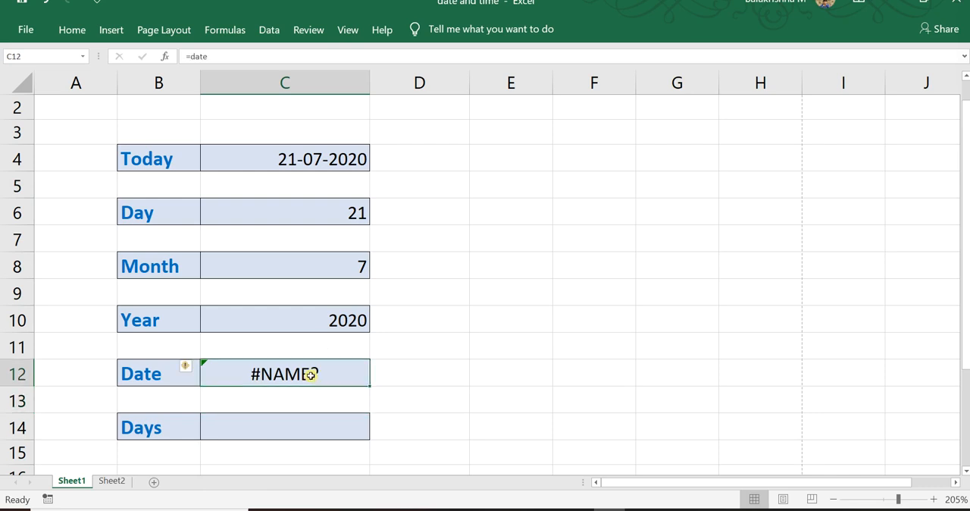
{"action": "double_click", "coordinate": [311, 375]}
{"action": "type", "text": "("}
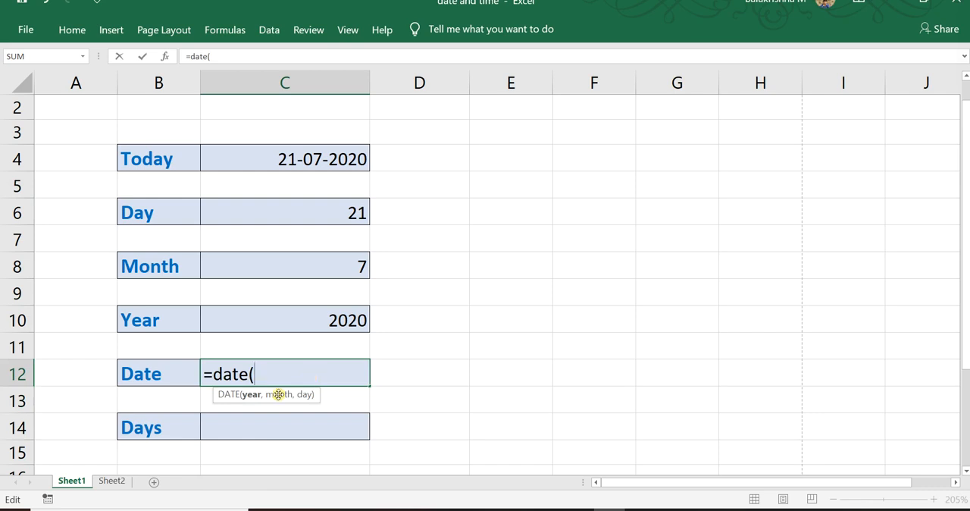
Enter YEAR(C4)+1 as the year argument of the DATE formula in C12.
{"action": "type", "text": "ye"}
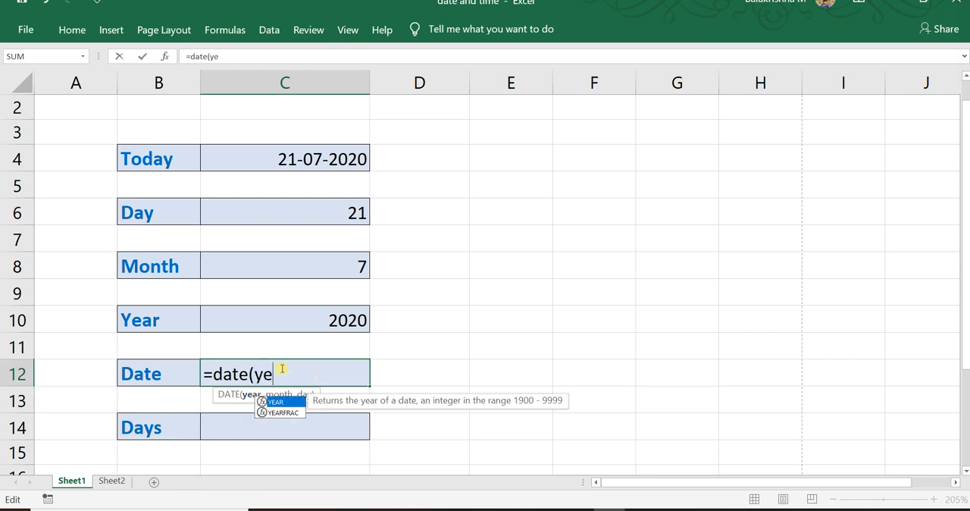
{"action": "type", "text": "ar("}
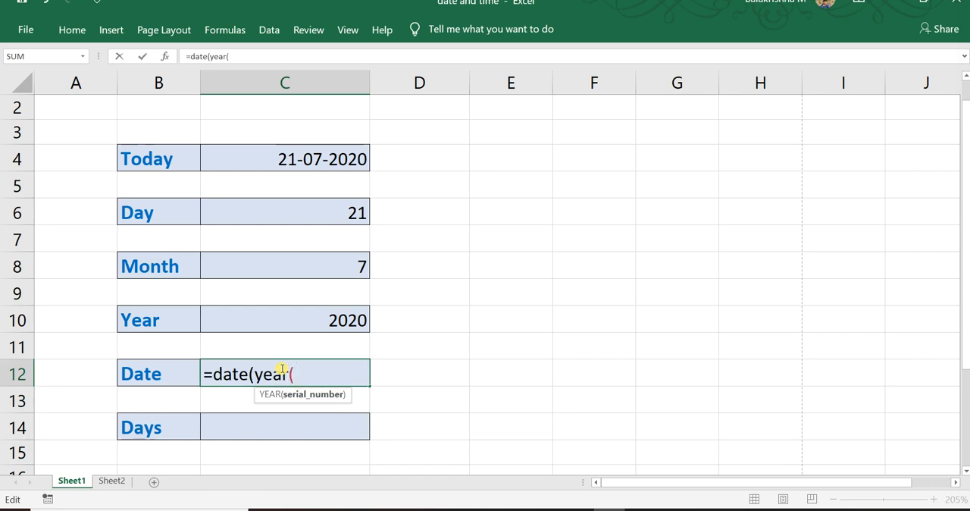
{"action": "left_click", "coordinate": [315, 152]}
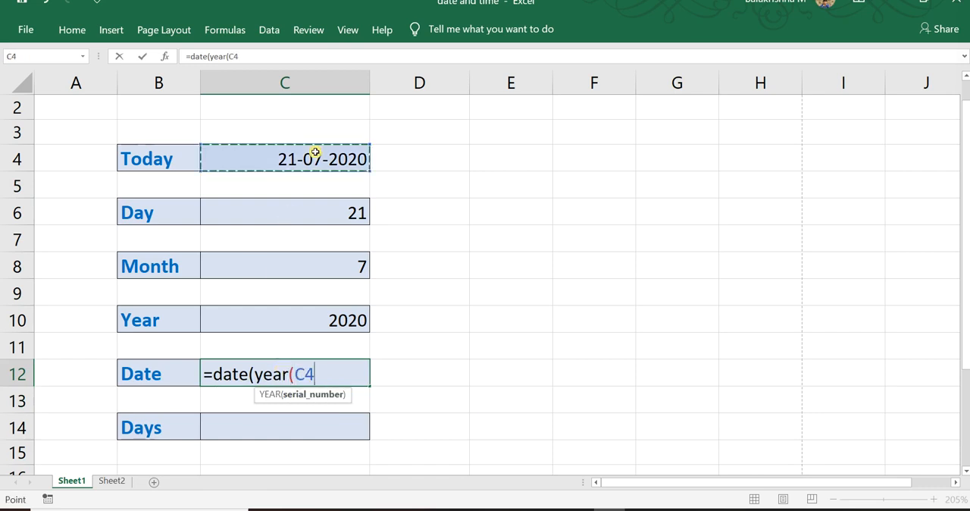
{"action": "type", "text": ")+"}
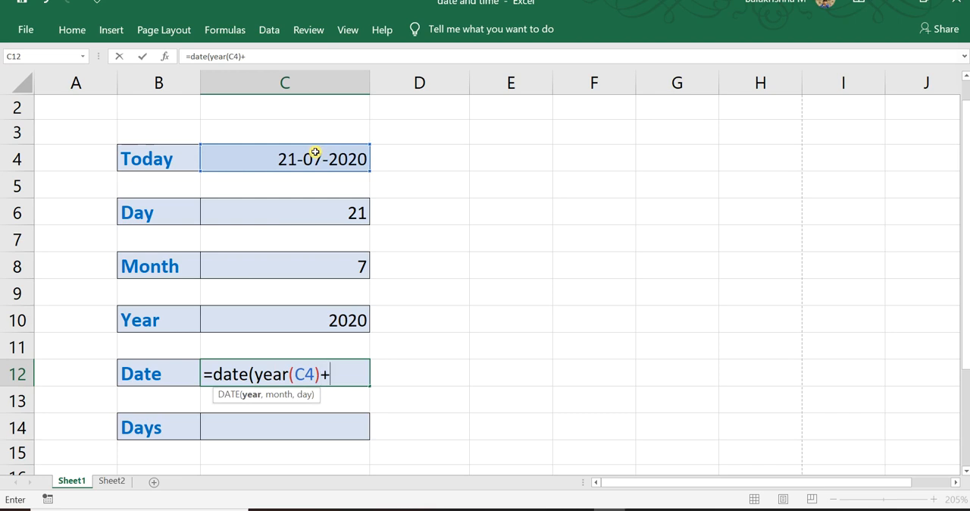
{"action": "type", "text": "1,"}
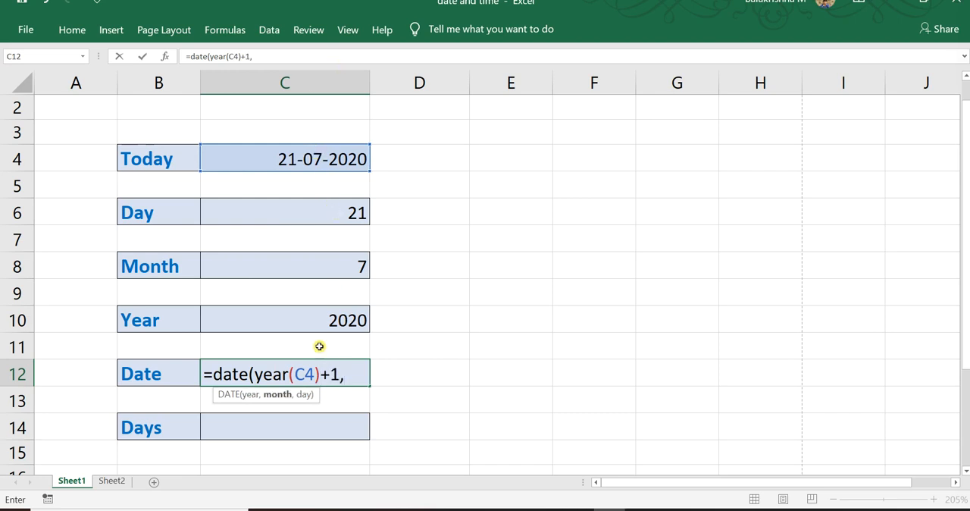
{"action": "type", "text": "month"}
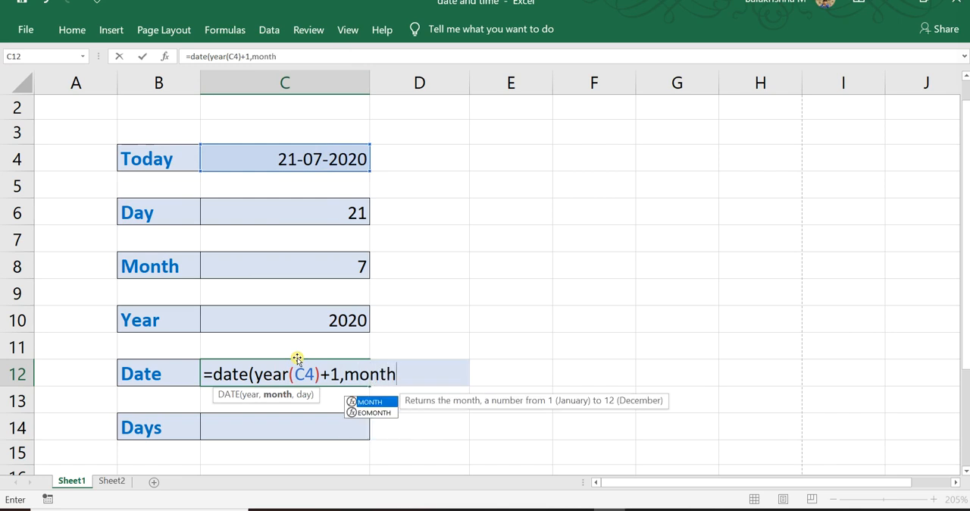
{"action": "type", "text": "("}
{"action": "type", "text": "C$"}
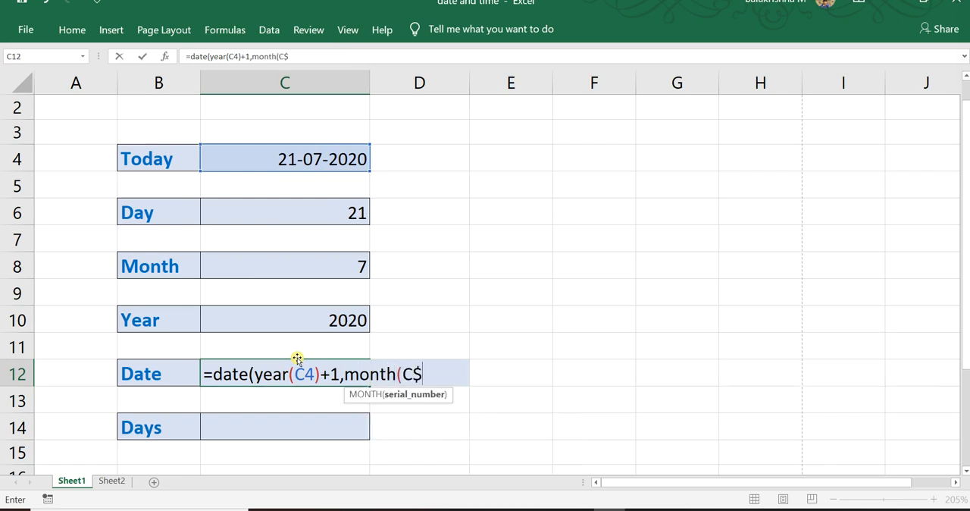
Enter MONTH(C4)+1 as the month argument of the DATE formula in C12.
{"action": "key", "text": "BackSpace"}
{"action": "type", "text": "4"}
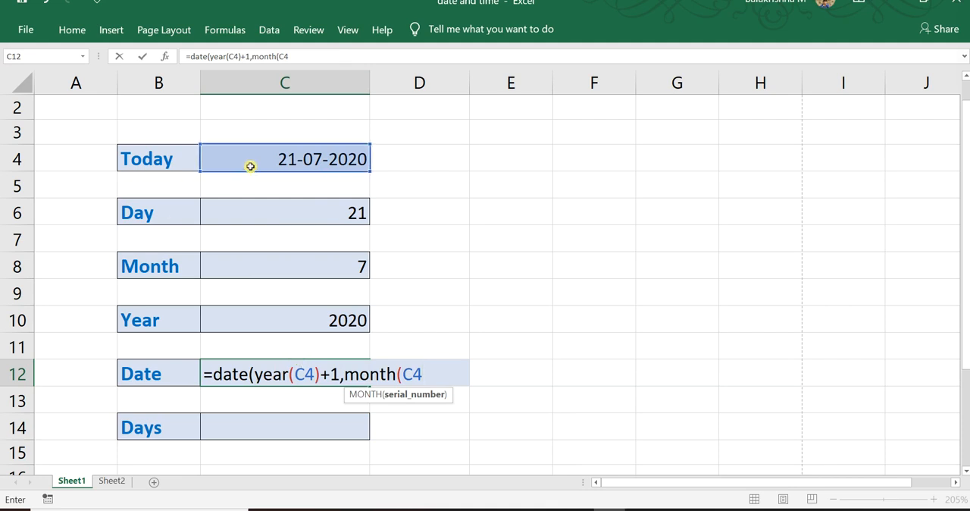
{"action": "type", "text": ")+1"}
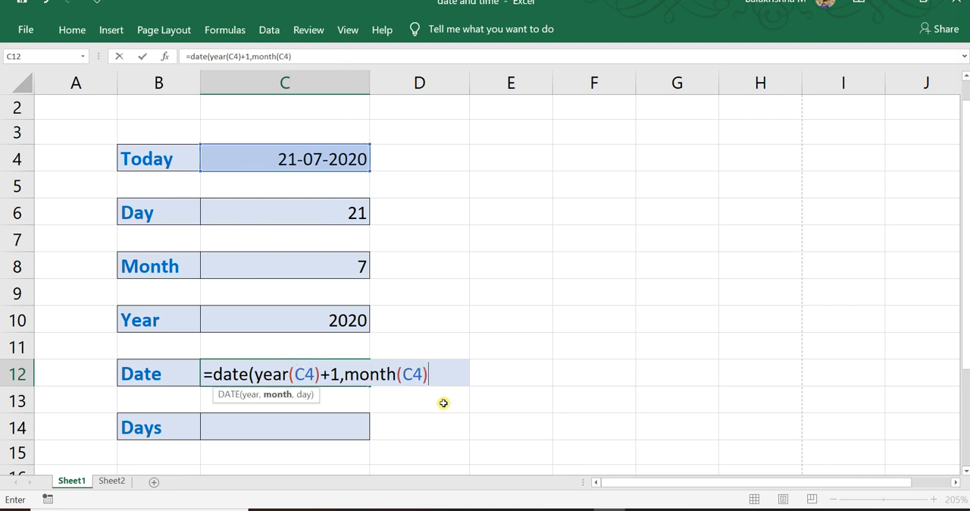
{"action": "type", "text": ","}
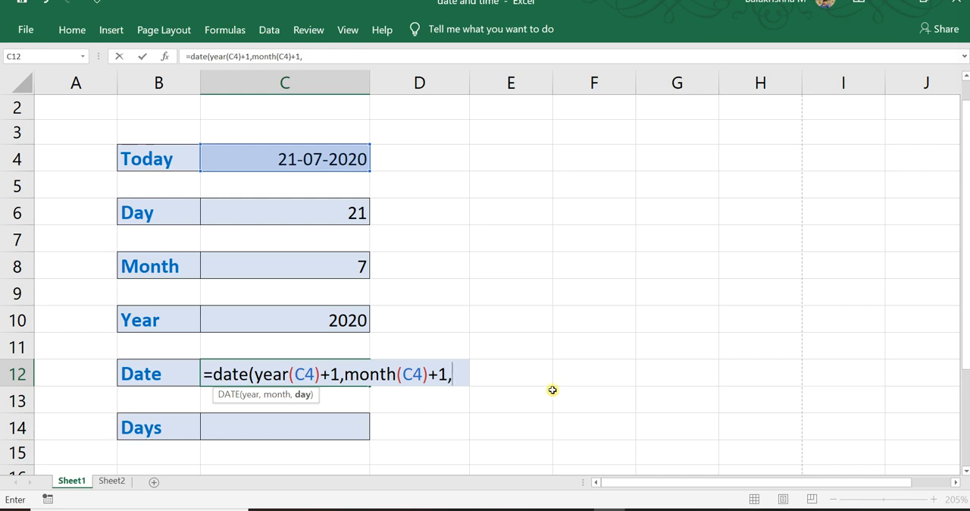
{"action": "type", "text": "day("}
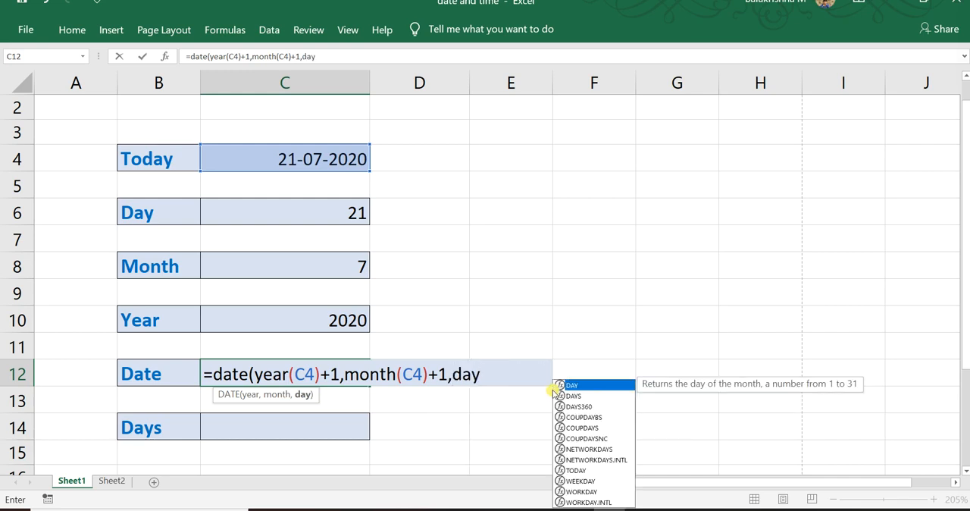
Add DAY(C4)+1 as the day argument and complete the DATE formula in C12.
{"action": "left_click", "coordinate": [334, 162]}
{"action": "type", "text": ")"}
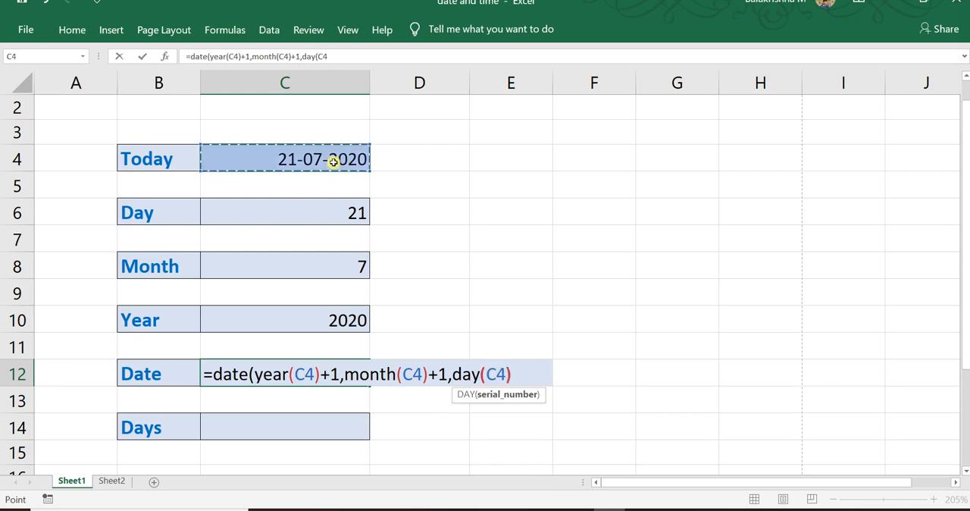
{"action": "type", "text": "+1)"}
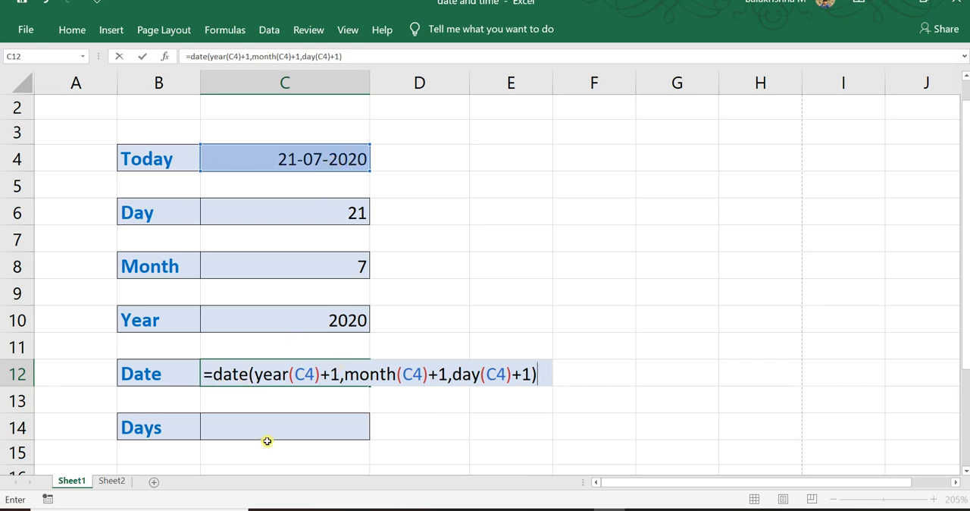
{"action": "key", "text": "Return"}
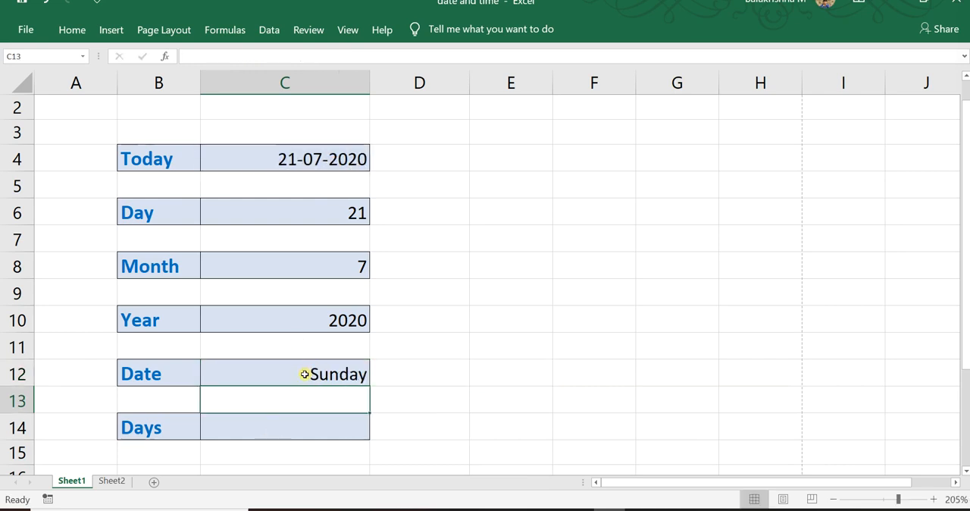
Format cell C12 with the Date number category, using the 14-03-2012 day-month-year type.
{"action": "left_click", "coordinate": [281, 378]}
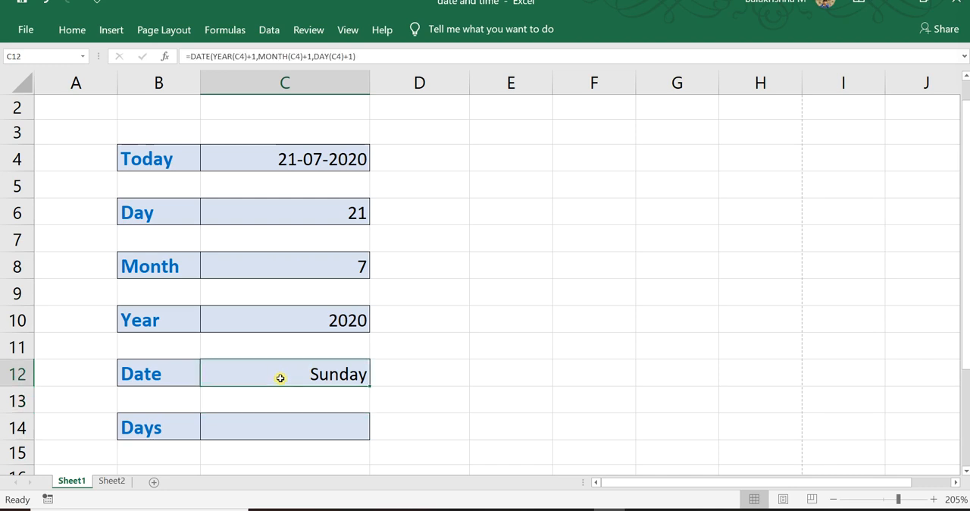
{"action": "right_click", "coordinate": [280, 378]}
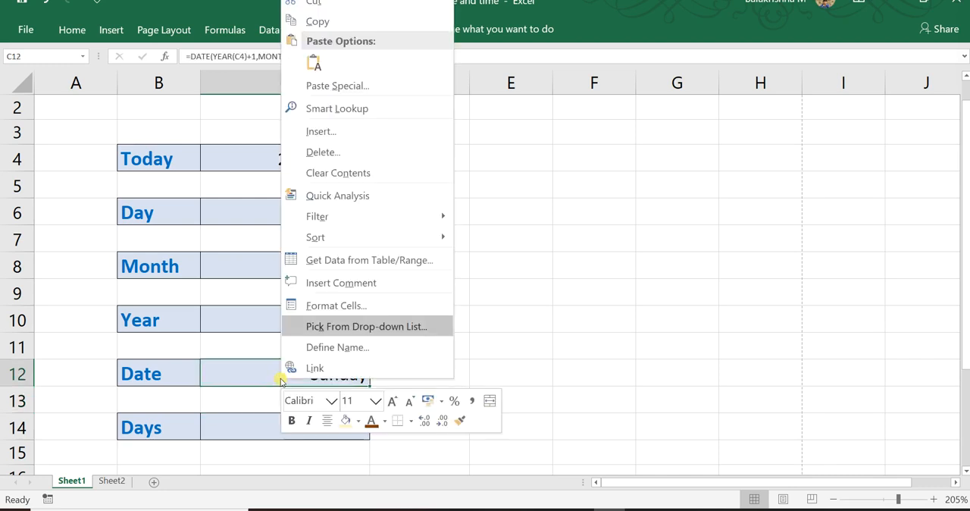
{"action": "left_click", "coordinate": [334, 306]}
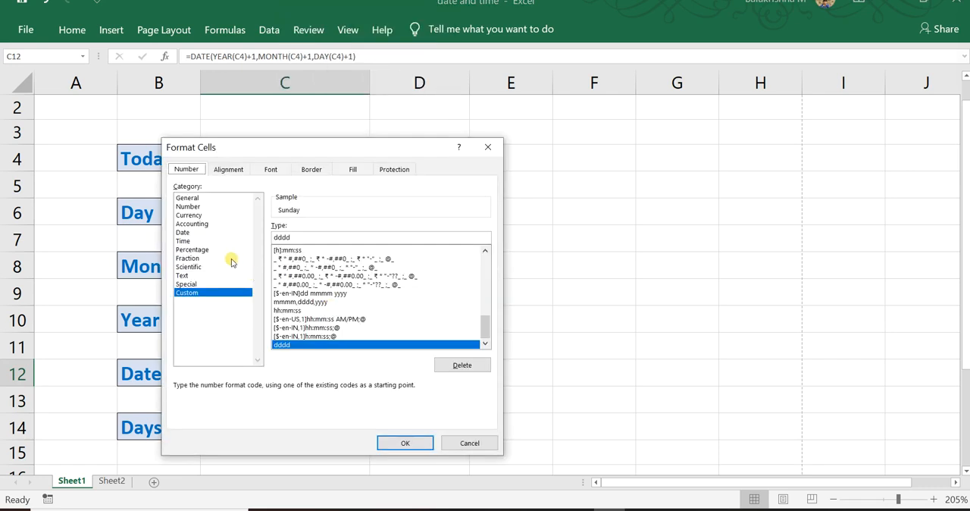
{"action": "left_click", "coordinate": [183, 232]}
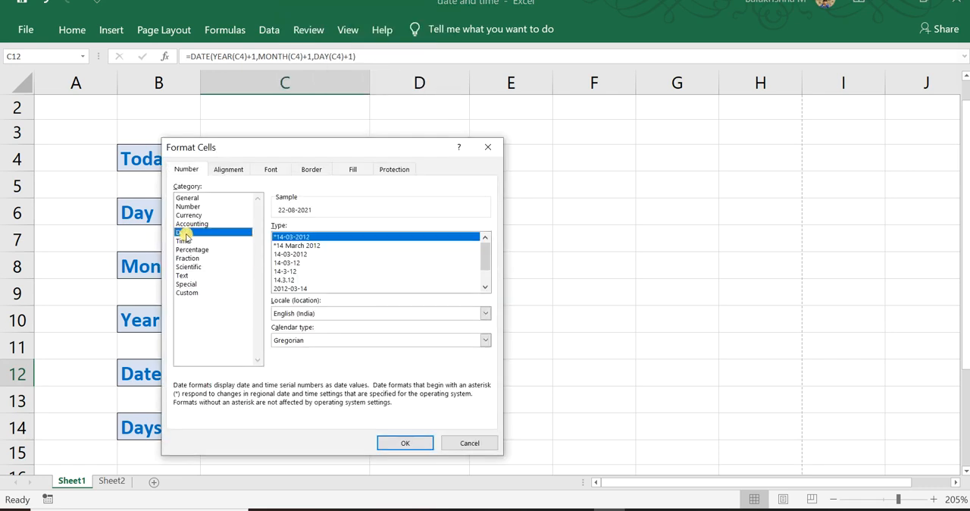
{"action": "left_click", "coordinate": [295, 254]}
{"action": "left_click", "coordinate": [406, 447]}
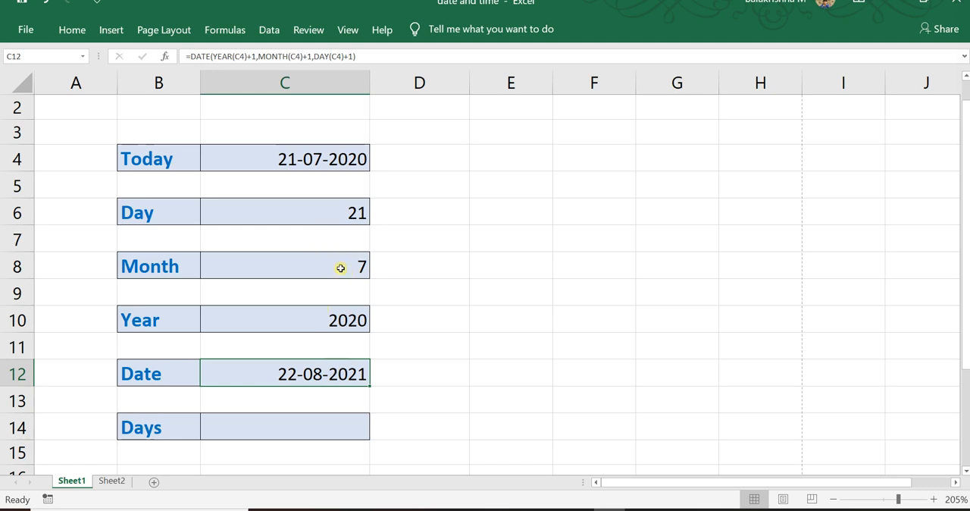
{"action": "left_click", "coordinate": [297, 430]}
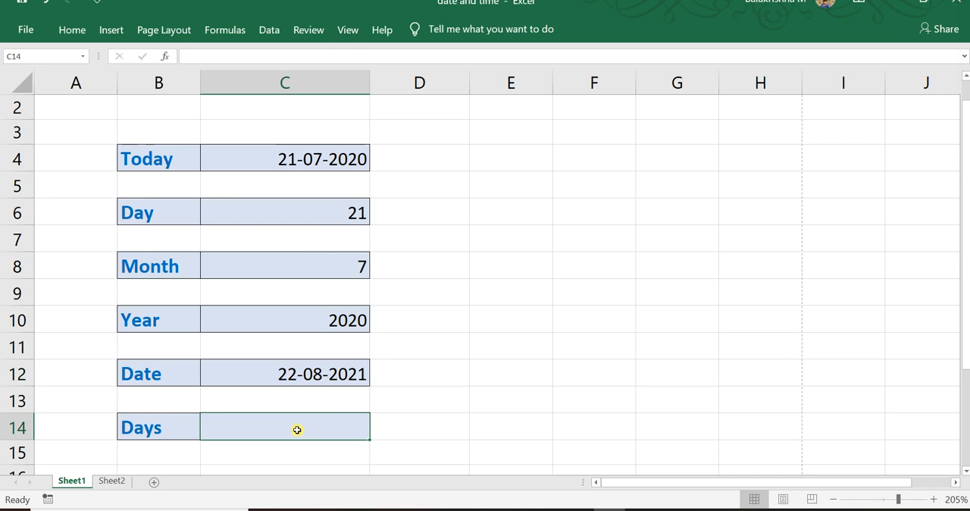
{"action": "left_click", "coordinate": [327, 379]}
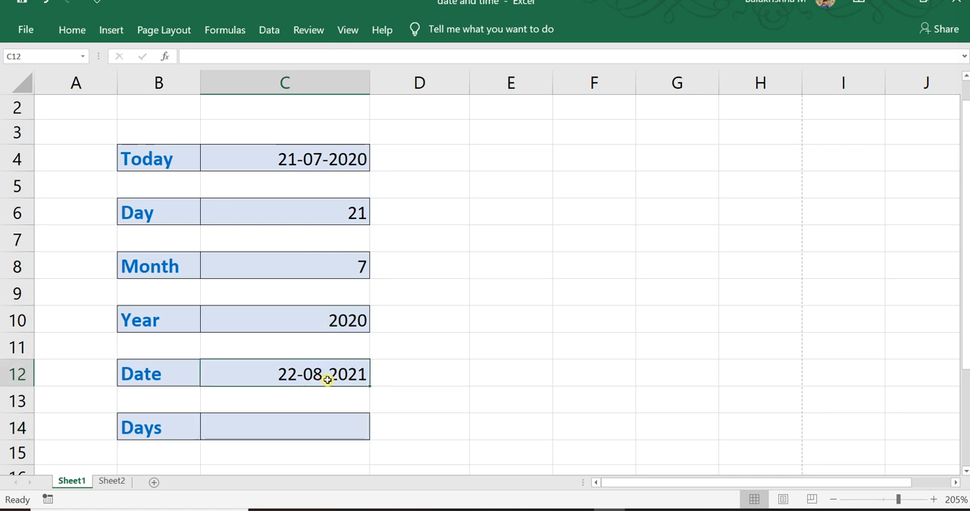
{"action": "left_click", "coordinate": [178, 376]}
{"action": "left_click", "coordinate": [234, 157]}
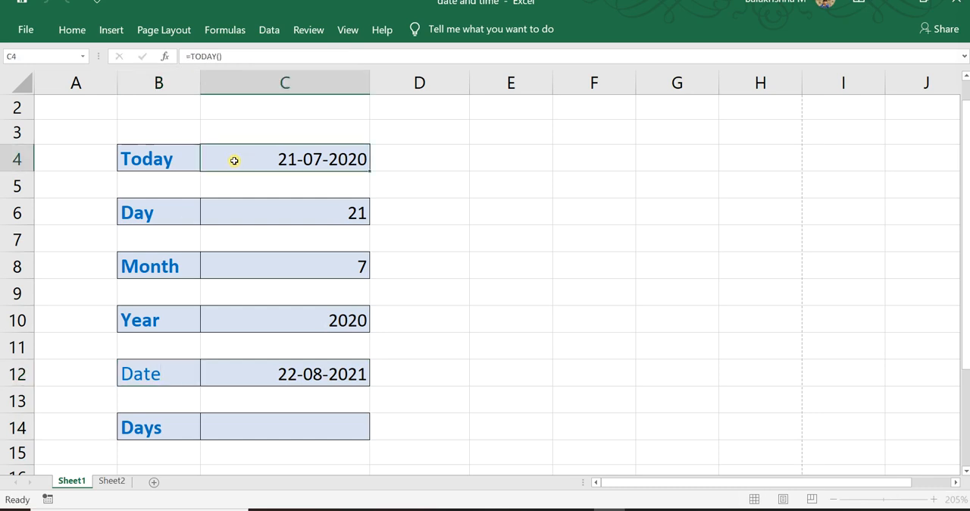
Enter a DAYS formula in cell C14 with C12 as the end date and C4 as the start date.
{"action": "left_click", "coordinate": [268, 428]}
{"action": "type", "text": "=da"}
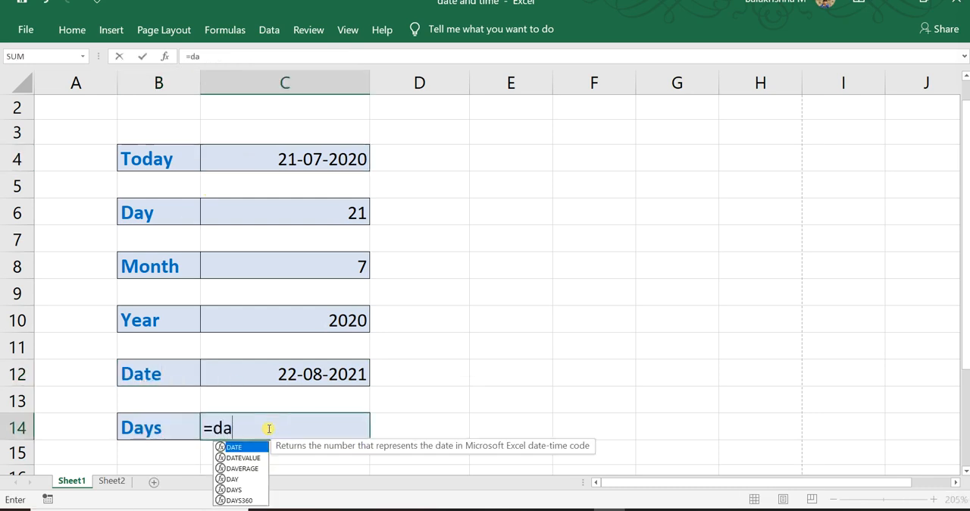
{"action": "type", "text": "ys("}
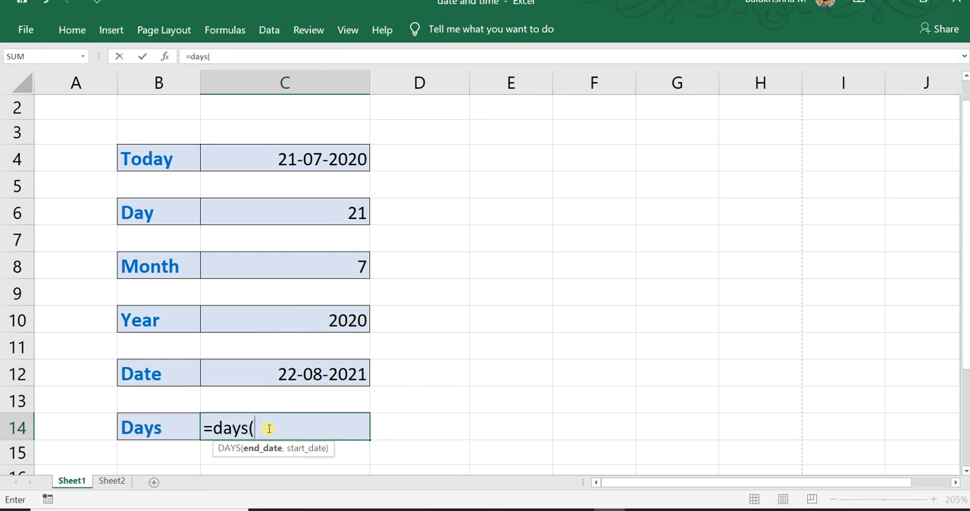
{"action": "left_click", "coordinate": [344, 373]}
{"action": "type", "text": ","}
{"action": "left_click", "coordinate": [314, 151]}
{"action": "key", "text": "Return"}
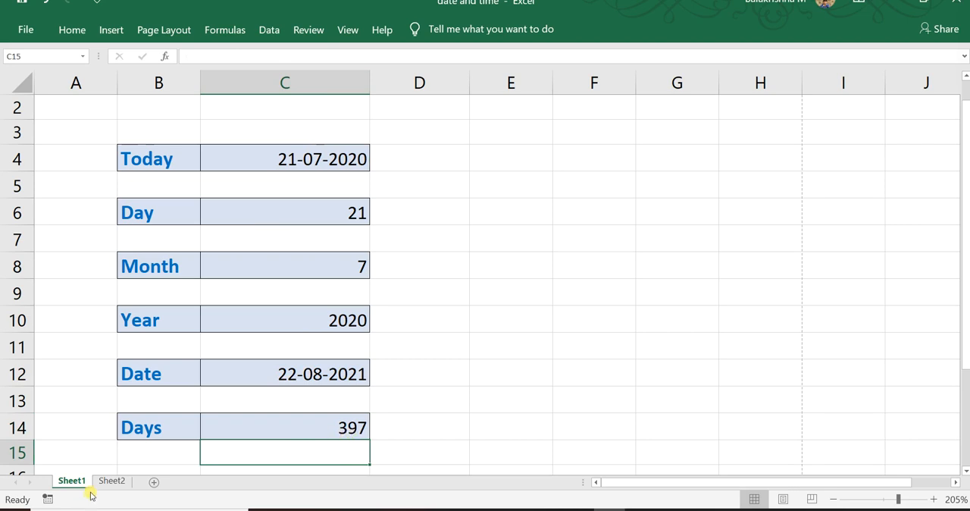
Enter the formula =NOW() in cell C4 of Sheet2.
{"action": "left_click", "coordinate": [122, 483]}
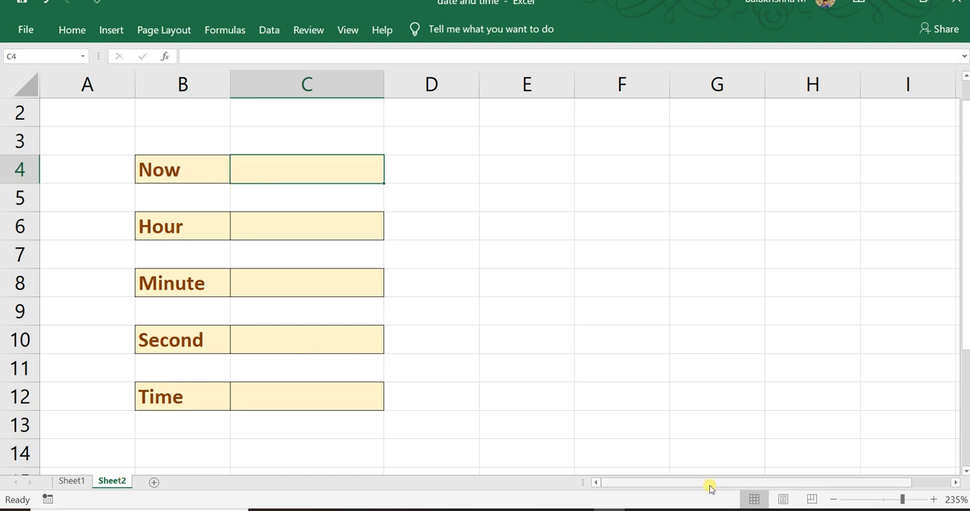
{"action": "left_click", "coordinate": [917, 510]}
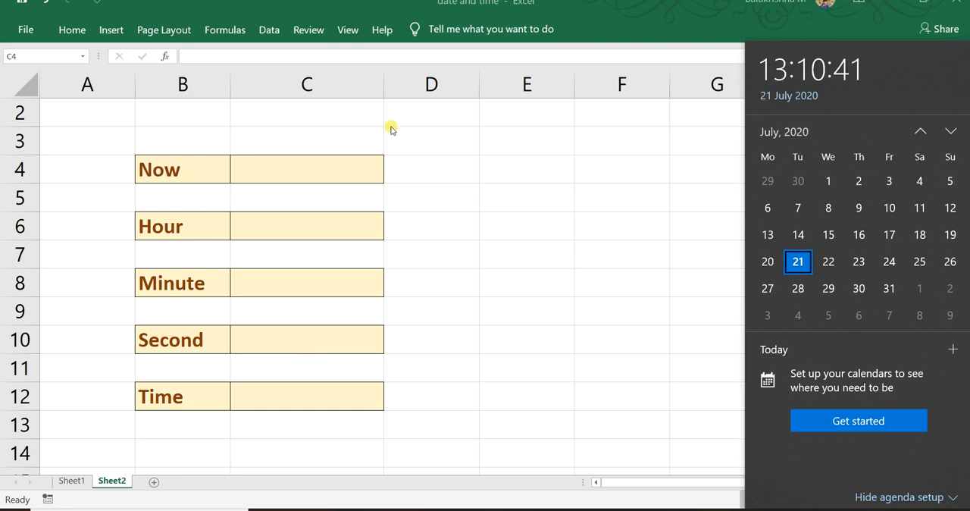
{"action": "left_click", "coordinate": [314, 163]}
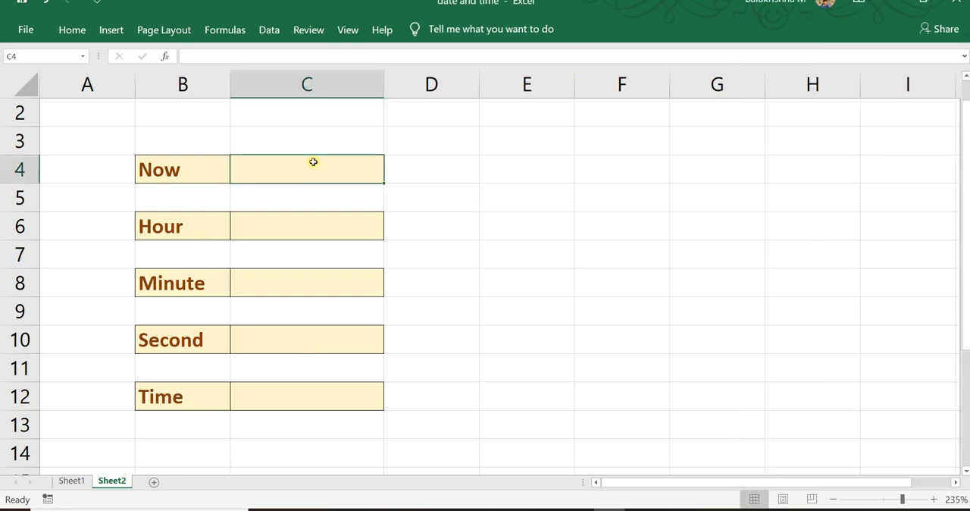
{"action": "type", "text": "=now("}
{"action": "type", "text": "0"}
{"action": "key", "text": "BackSpace"}
{"action": "type", "text": ")"}
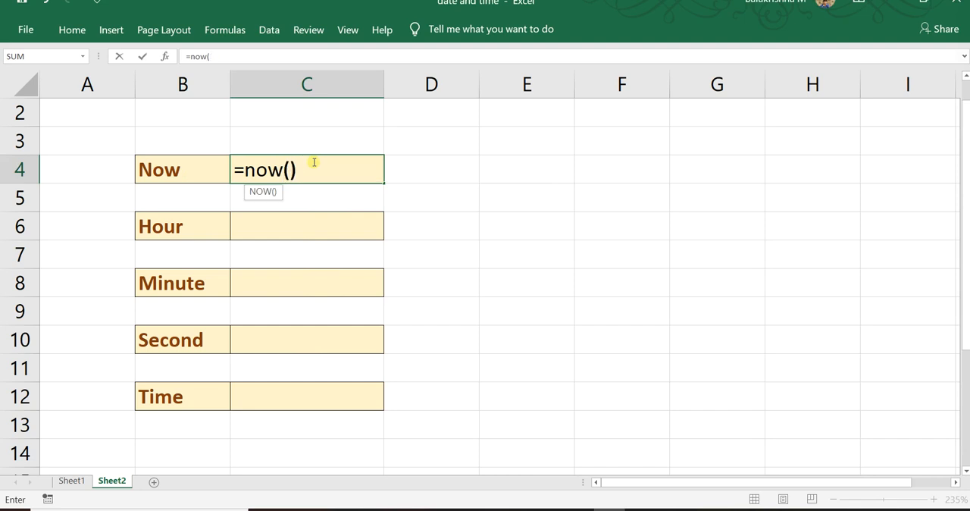
{"action": "key", "text": "Return"}
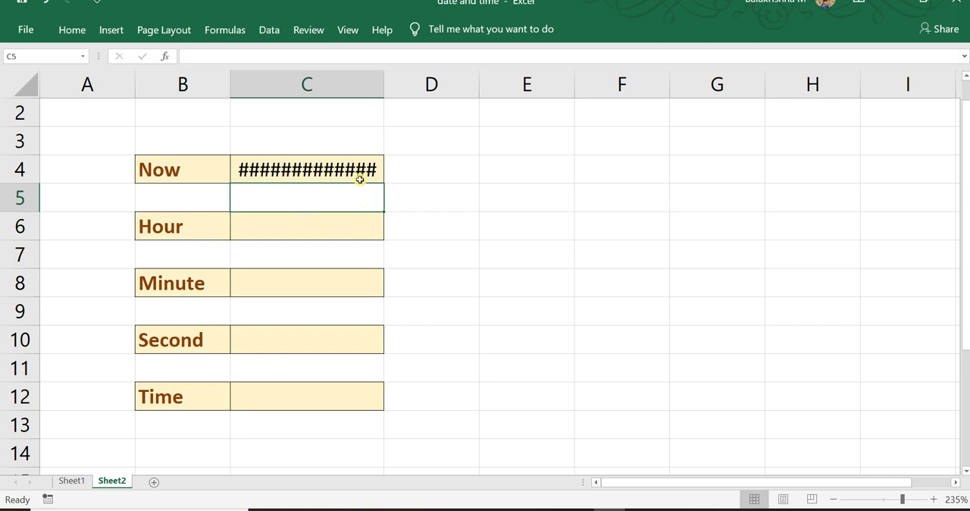
Format cell C4 with the Time number category, using the 24-hour 13:30:55 type.
{"action": "right_click", "coordinate": [303, 175]}
{"action": "mouse_move", "coordinate": [360, 360]}
{"action": "left_click", "coordinate": [302, 172]}
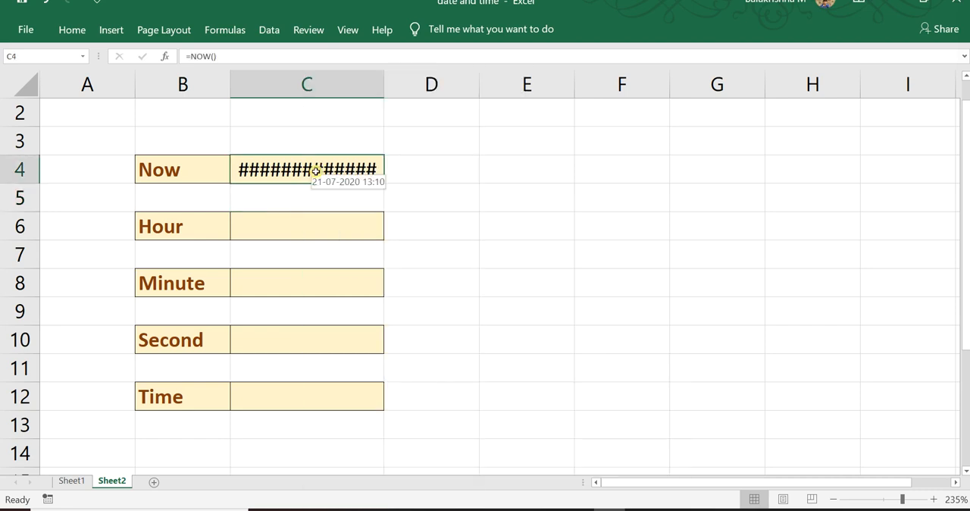
{"action": "right_click", "coordinate": [315, 171]}
{"action": "left_click", "coordinate": [313, 171]}
{"action": "right_click", "coordinate": [313, 172]}
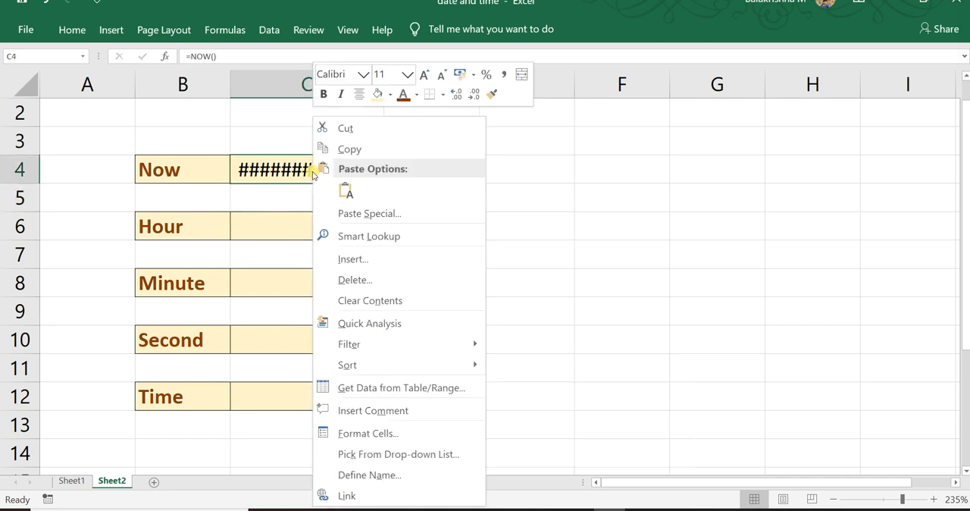
{"action": "left_click", "coordinate": [405, 436]}
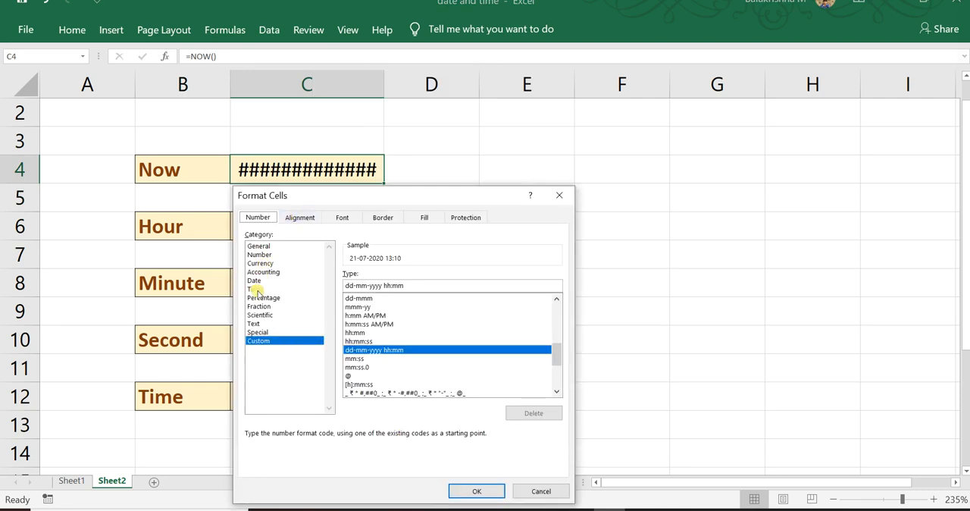
{"action": "left_click", "coordinate": [256, 289]}
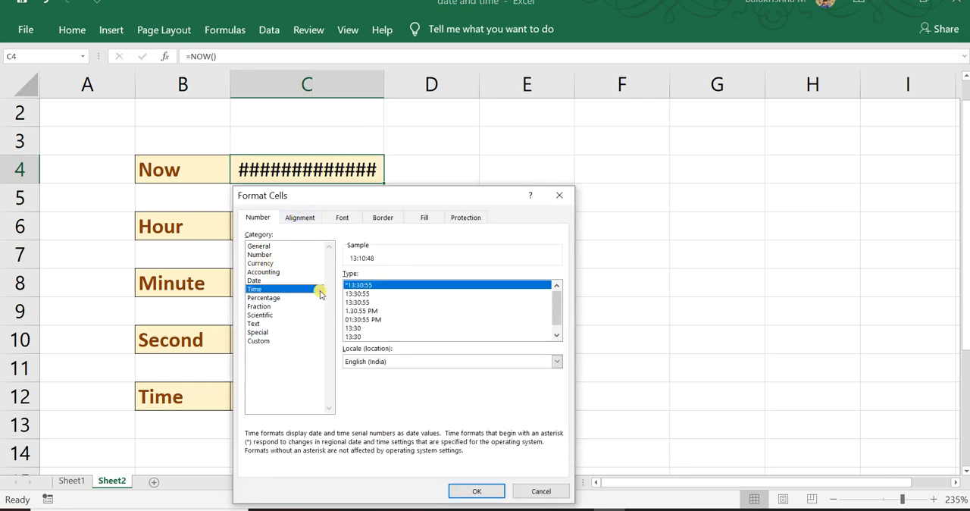
{"action": "left_click", "coordinate": [372, 303]}
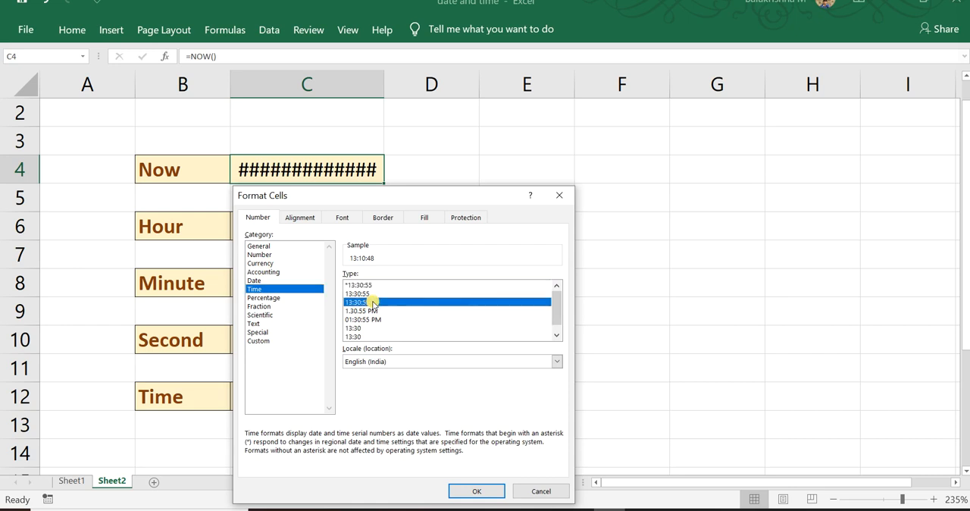
{"action": "left_click", "coordinate": [434, 311]}
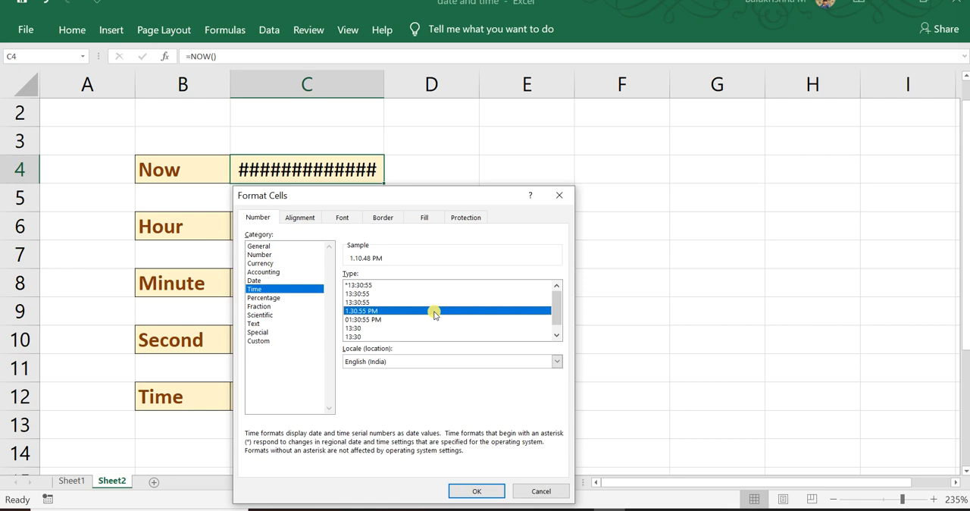
{"action": "left_click", "coordinate": [427, 302]}
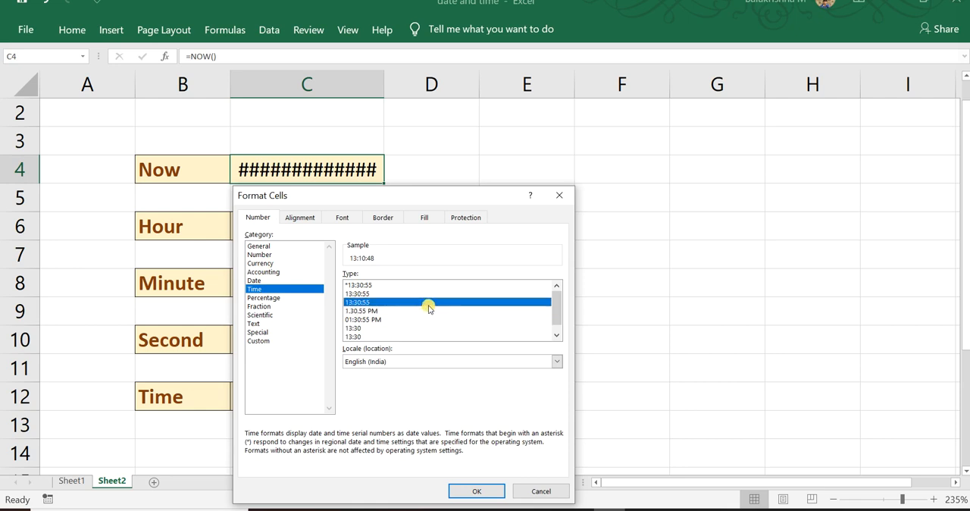
{"action": "left_click", "coordinate": [489, 491]}
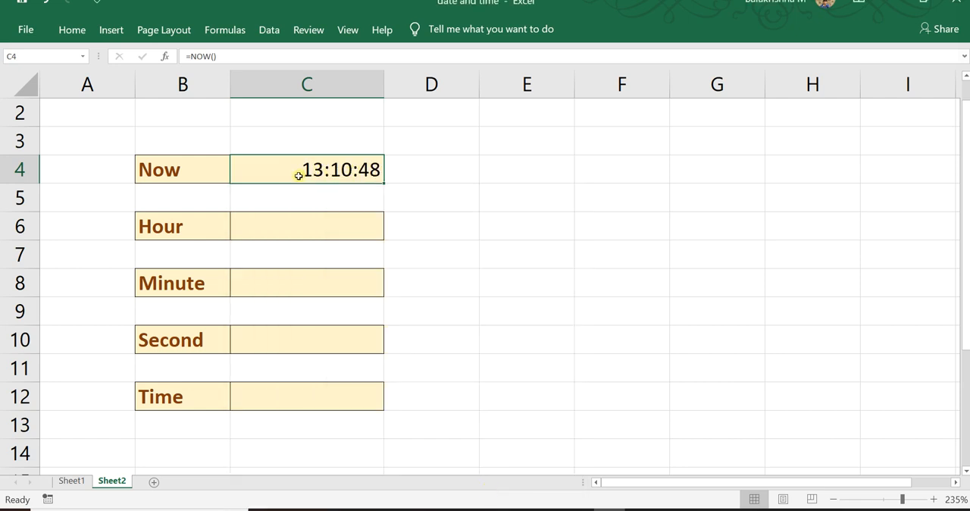
Enter the formula =HOUR(C4) in cell C6 to extract the hour from the current time.
{"action": "left_click", "coordinate": [292, 223]}
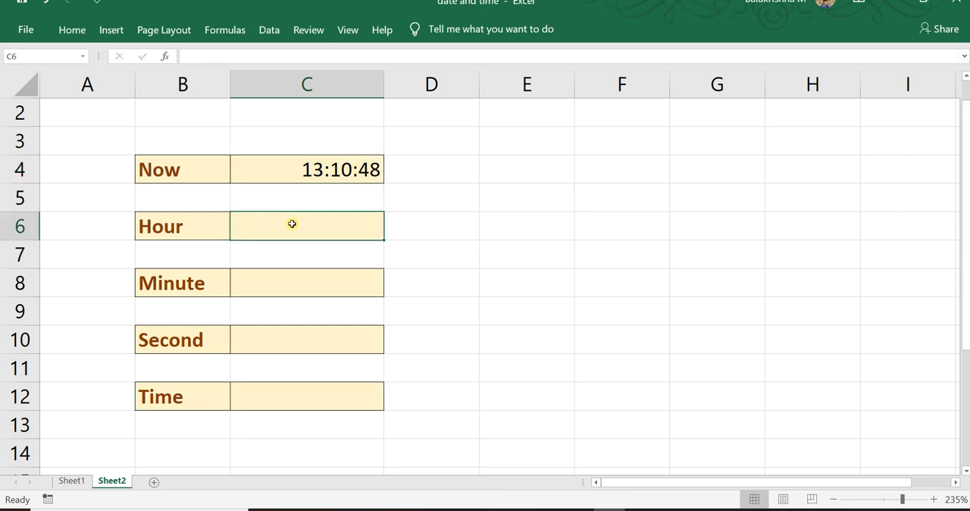
{"action": "type", "text": "=n"}
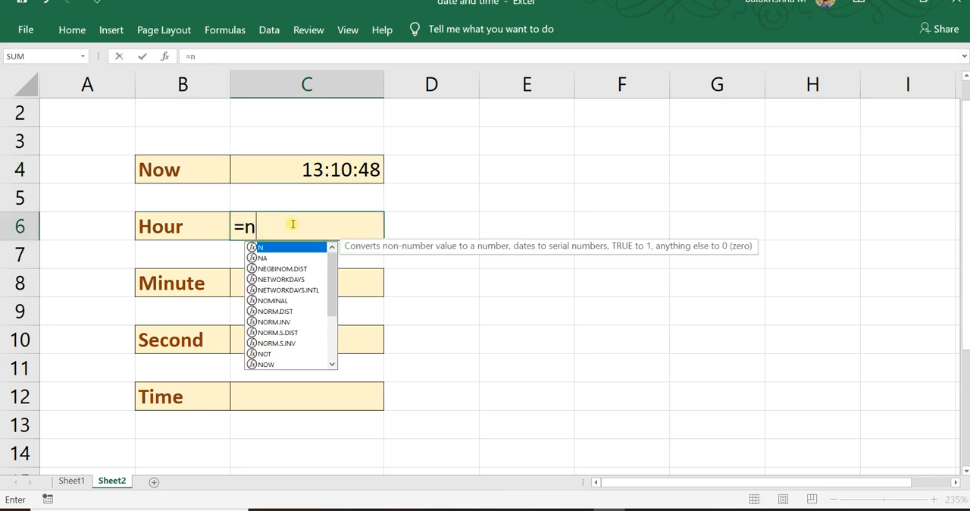
{"action": "key", "text": "BackSpace"}
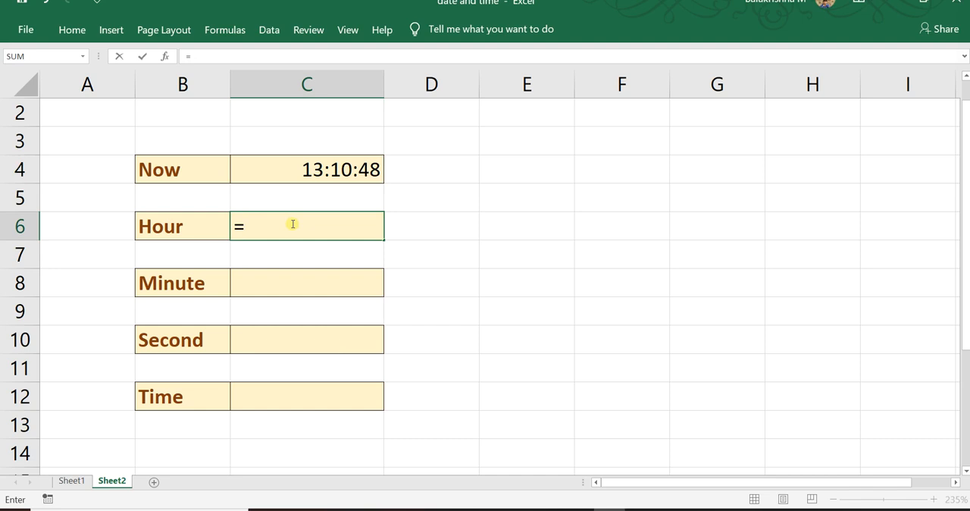
{"action": "type", "text": "houe"}
{"action": "key", "text": "BackSpace"}
{"action": "type", "text": "r("}
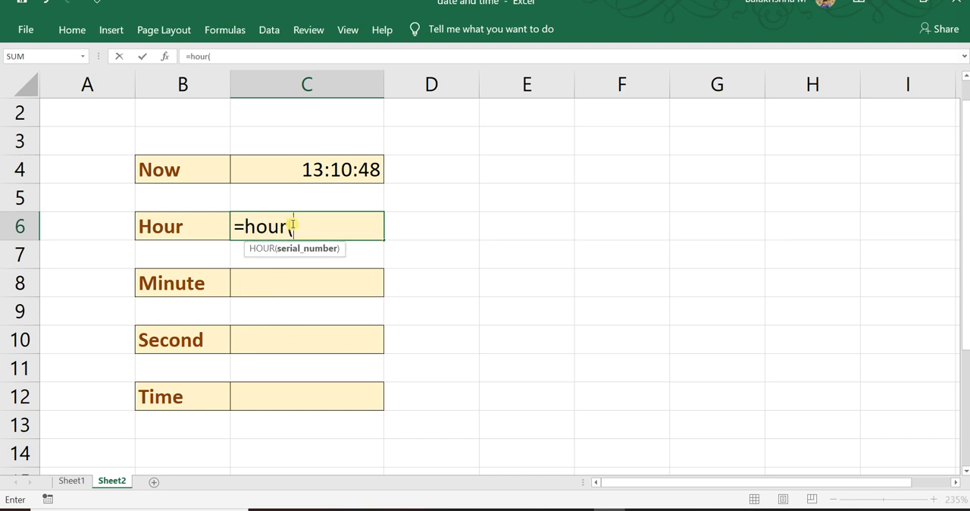
{"action": "left_click", "coordinate": [326, 176]}
{"action": "type", "text": ")"}
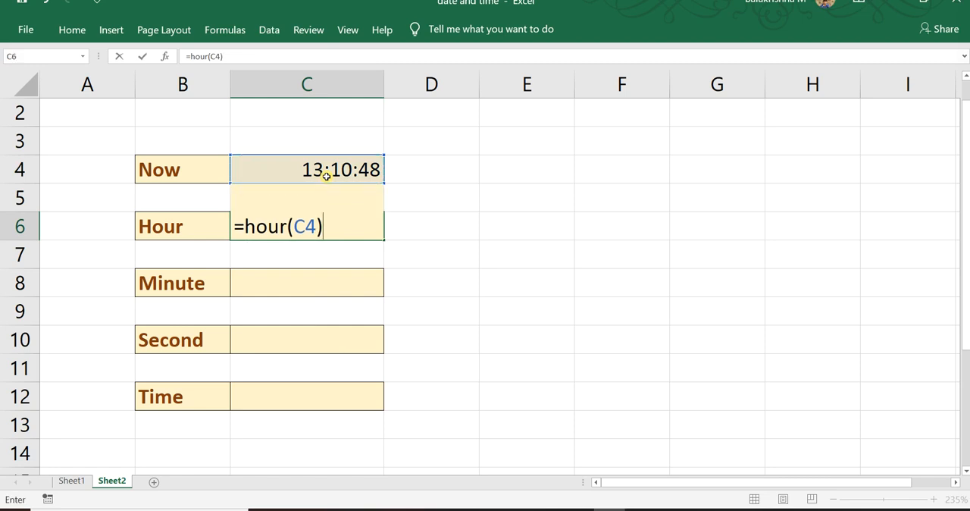
{"action": "key", "text": "Return"}
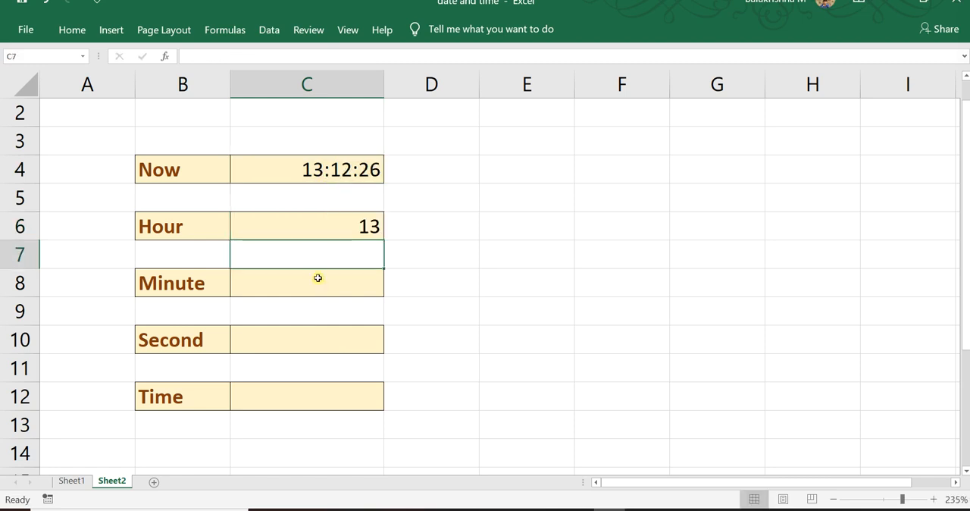
Enter the formula =MINUTE(C4) in cell C8 to extract the minute from the current time.
{"action": "left_click", "coordinate": [318, 278]}
{"action": "type", "text": "=minute"}
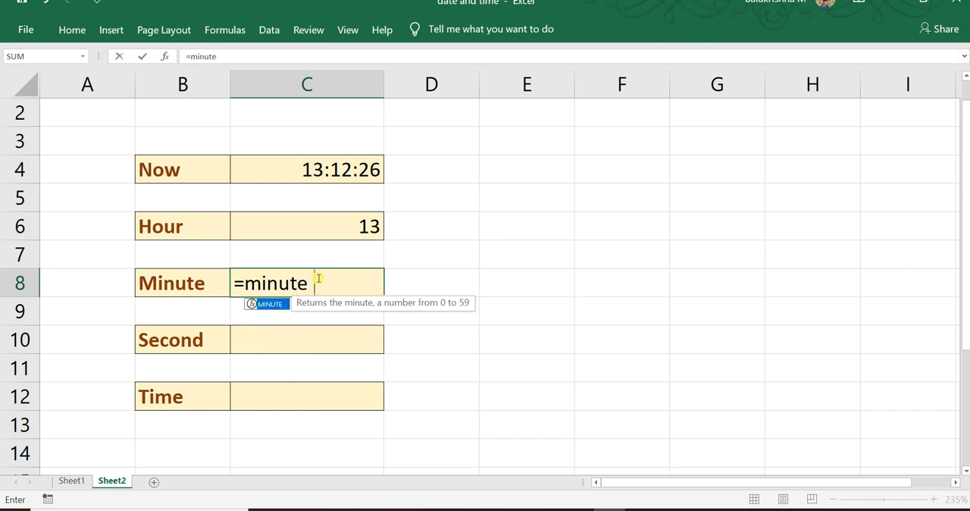
{"action": "type", "text": "("}
{"action": "left_click", "coordinate": [327, 173]}
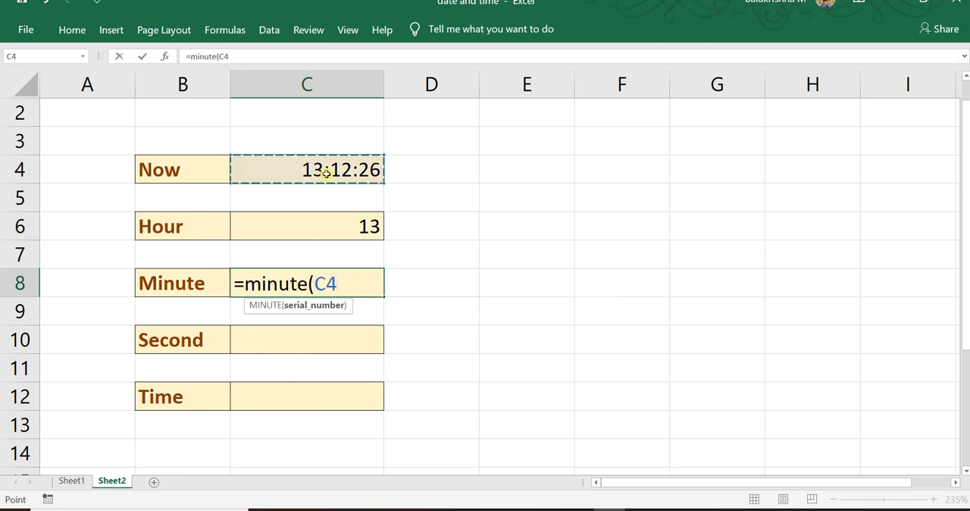
{"action": "type", "text": ")"}
{"action": "key", "text": "Return"}
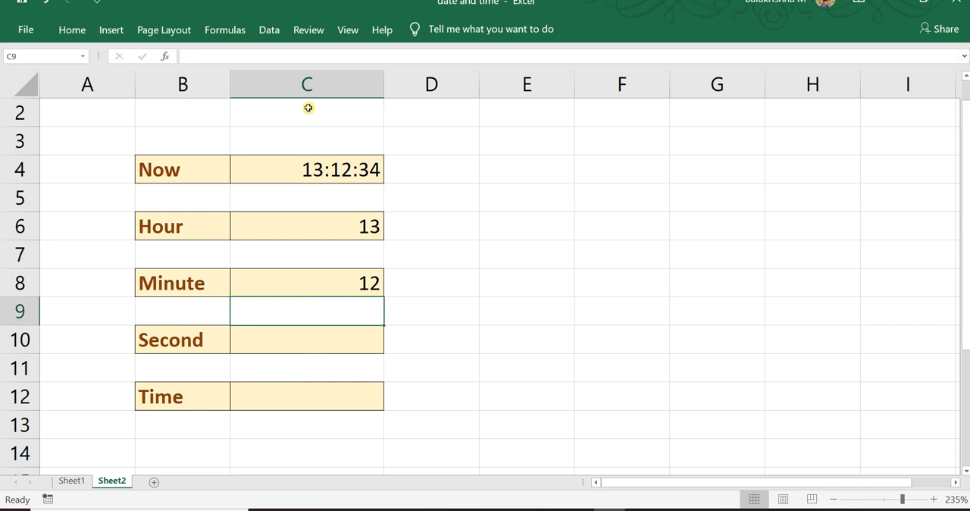
Enter the formula =SECOND(C4) in cell C10 to extract the seconds from the current time.
{"action": "left_click", "coordinate": [309, 335]}
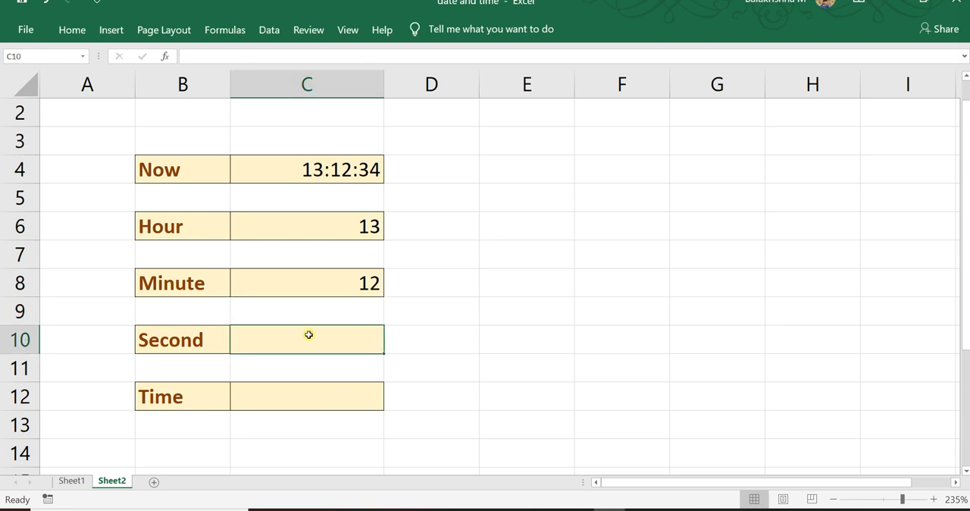
{"action": "type", "text": "=second"}
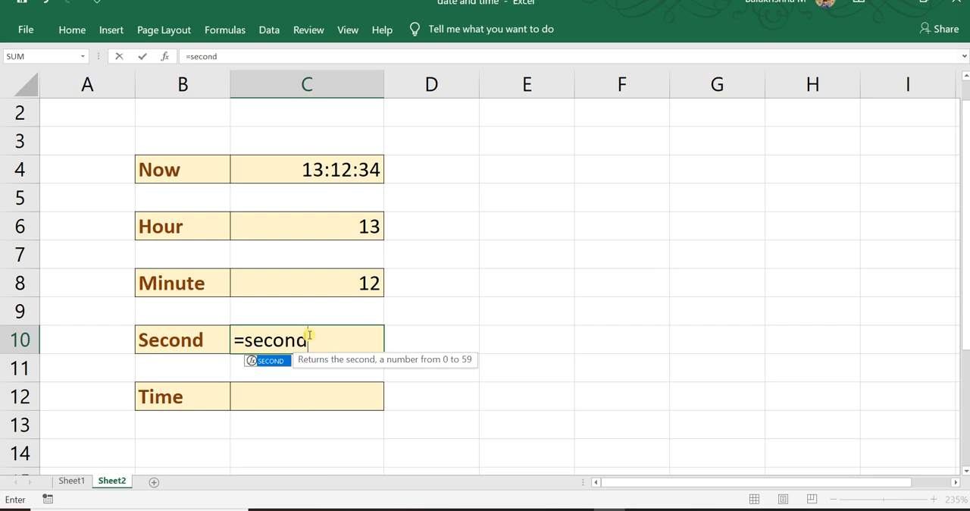
{"action": "key", "text": "Tab"}
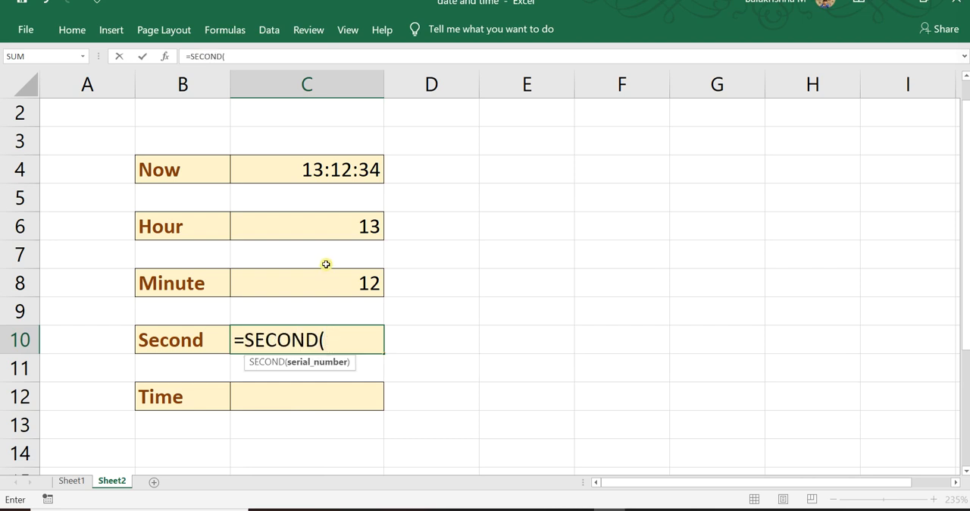
{"action": "left_click", "coordinate": [340, 176]}
{"action": "type", "text": ")"}
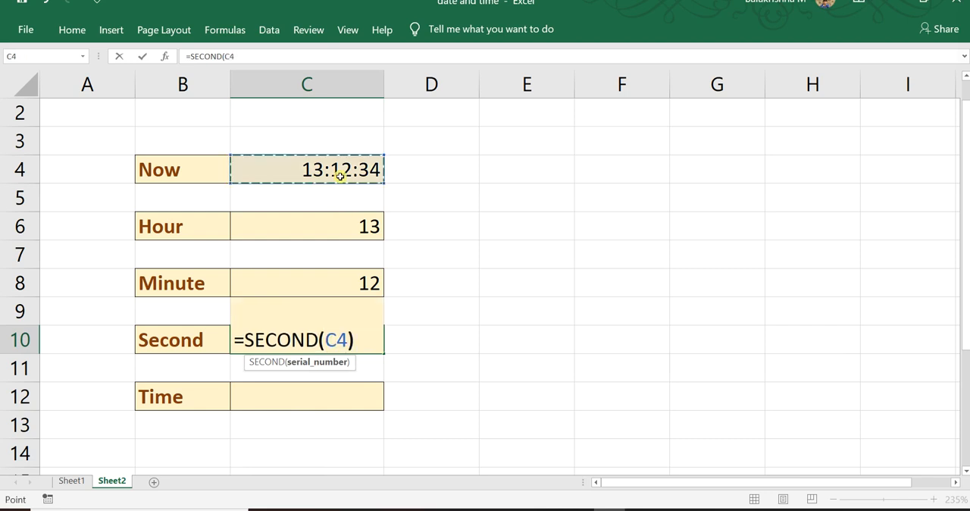
{"action": "key", "text": "Return"}
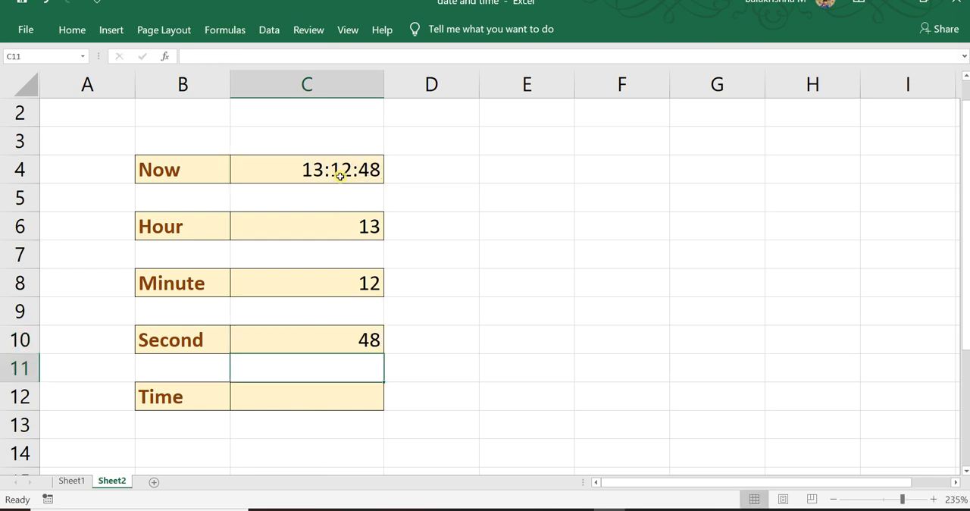
{"action": "left_click", "coordinate": [345, 228]}
{"action": "left_click", "coordinate": [347, 277]}
{"action": "left_click", "coordinate": [347, 339]}
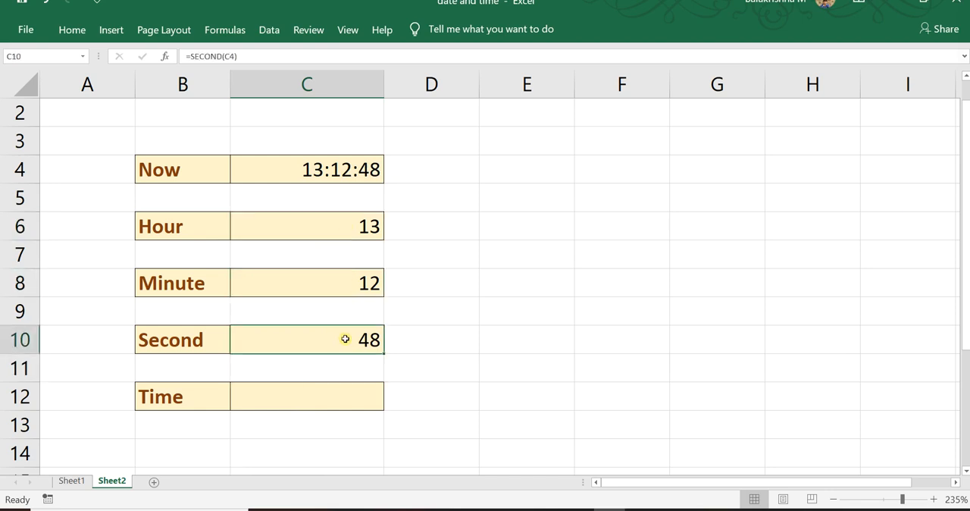
{"action": "left_click", "coordinate": [330, 388]}
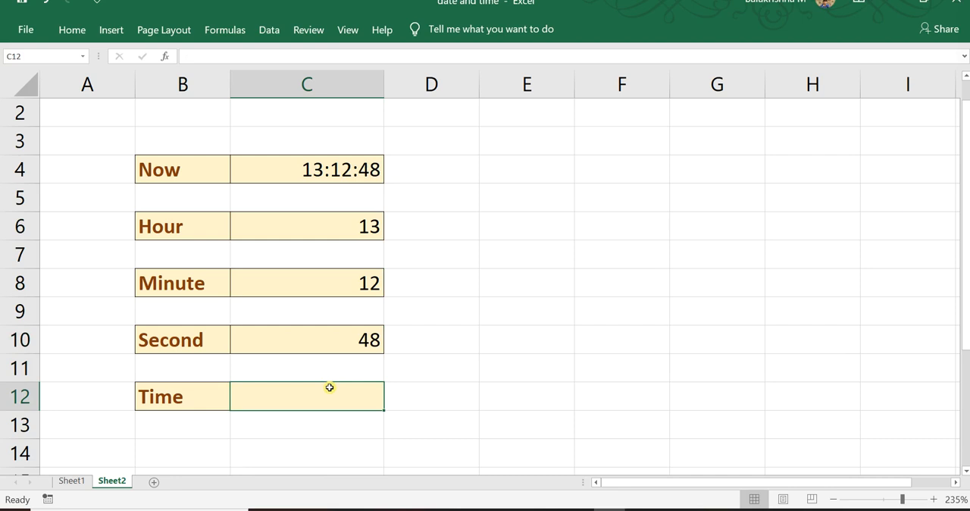
{"action": "type", "text": "="}
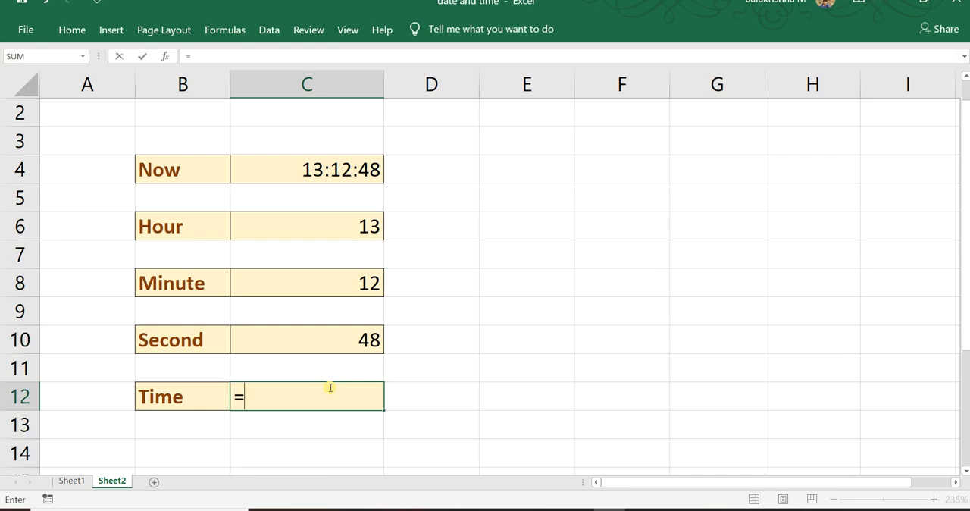
{"action": "left_click", "coordinate": [71, 480]}
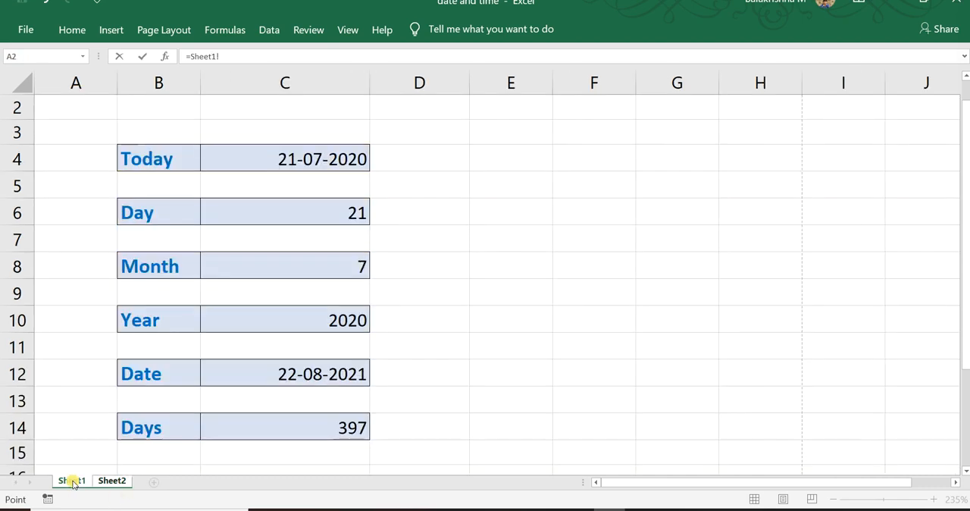
{"action": "left_click", "coordinate": [249, 373]}
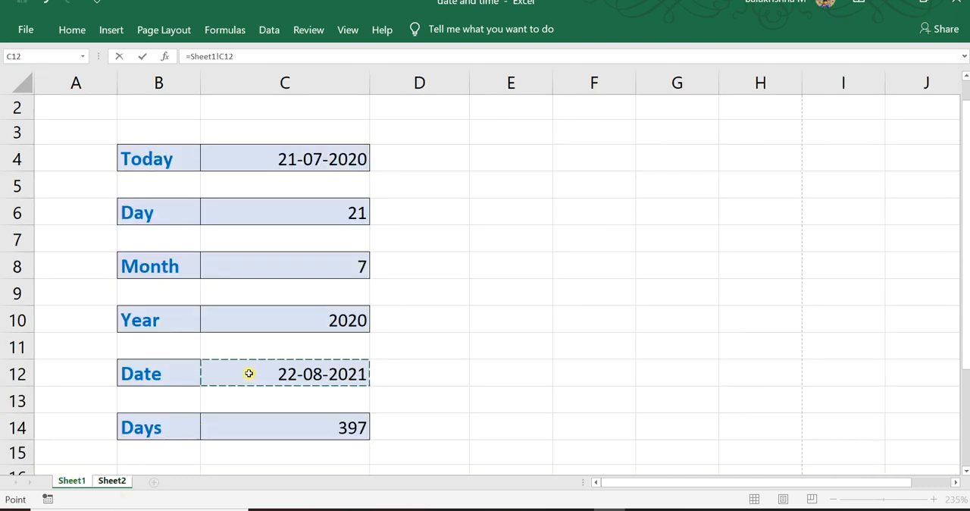
{"action": "left_click", "coordinate": [116, 484]}
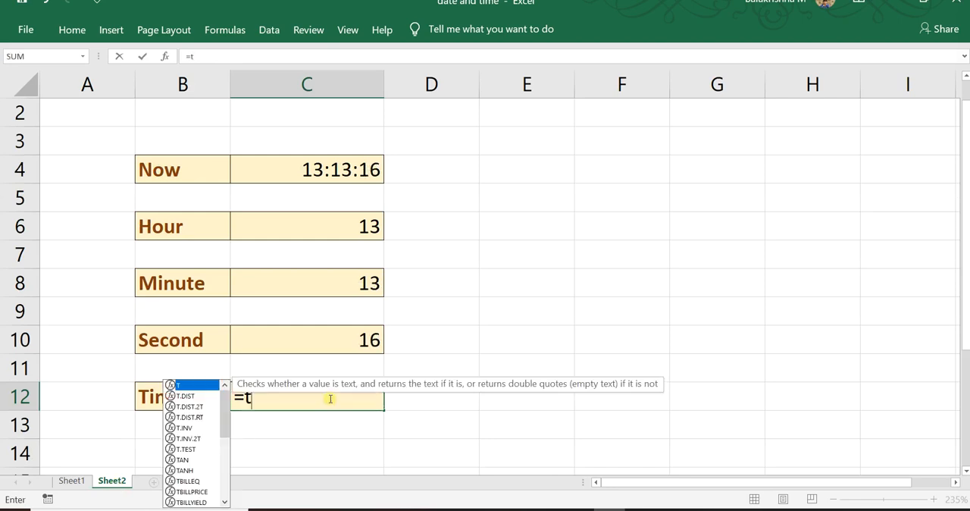
Start a TIME formula in cell C12 with HOUR(C4)+1 as its hour argument.
{"action": "type", "text": "time("}
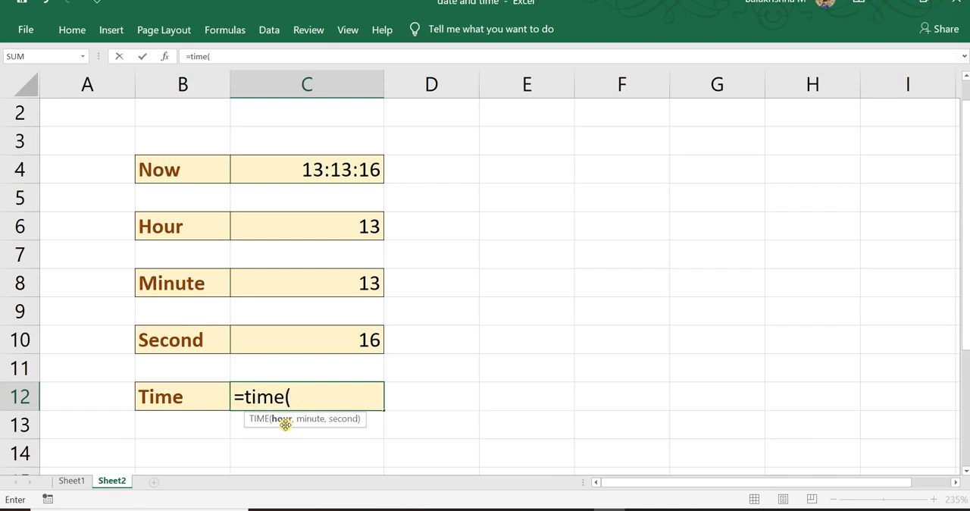
{"action": "type", "text": "hour"}
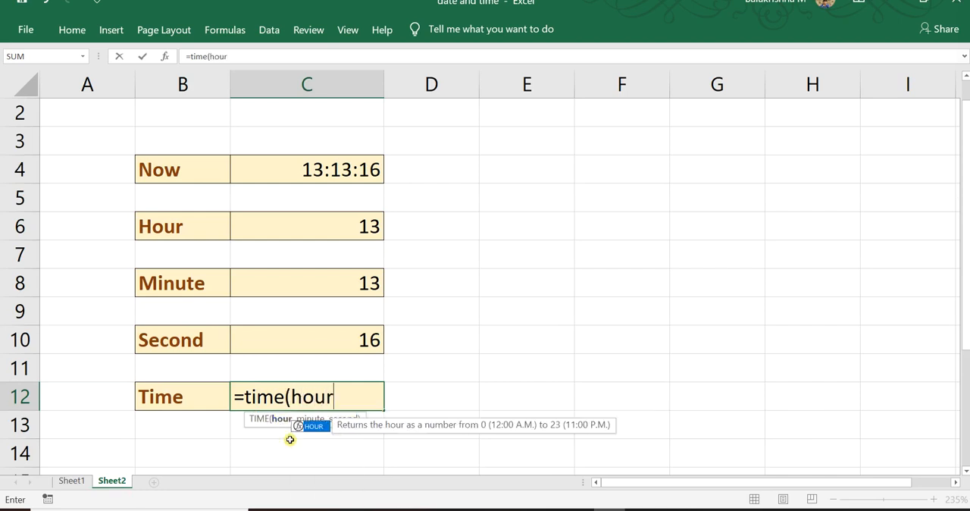
{"action": "left_click", "coordinate": [307, 170]}
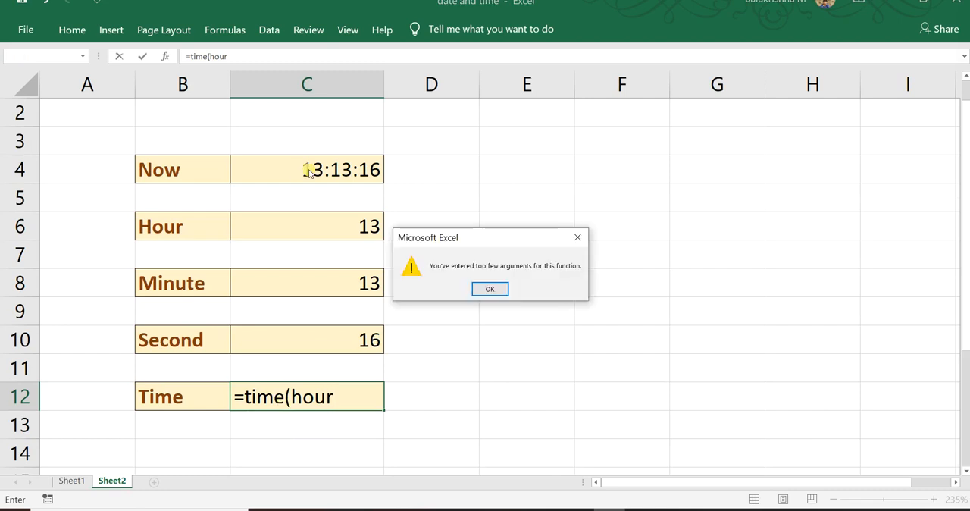
{"action": "left_click", "coordinate": [490, 290]}
{"action": "type", "text": "("}
{"action": "left_click", "coordinate": [294, 179]}
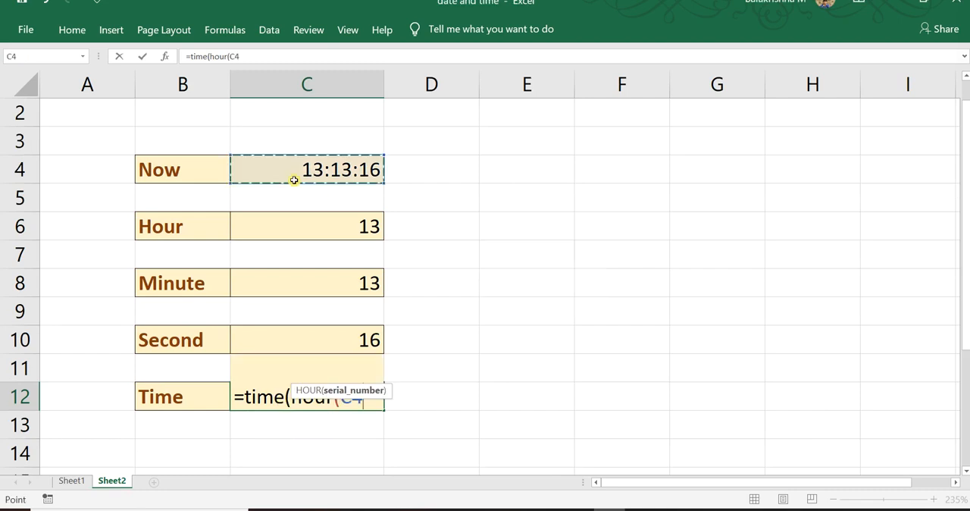
{"action": "type", "text": ")"}
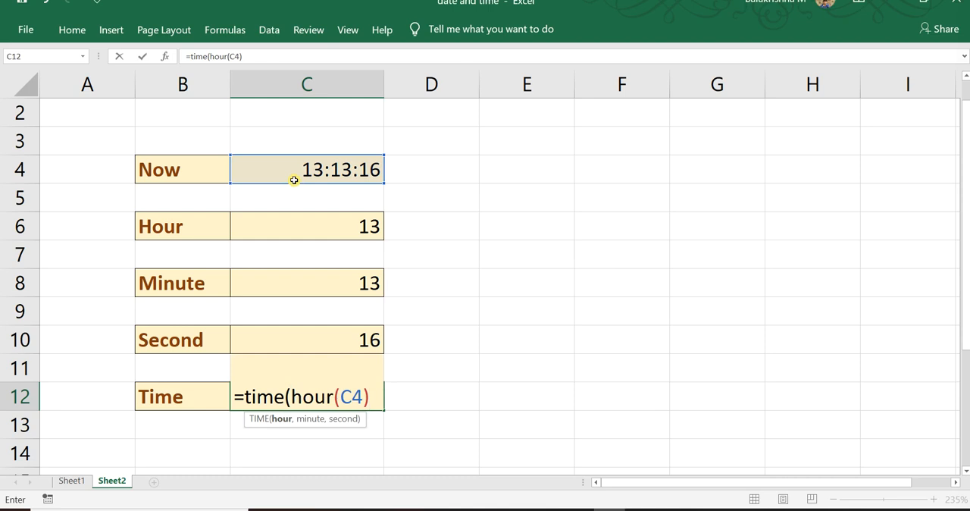
{"action": "type", "text": "+1,"}
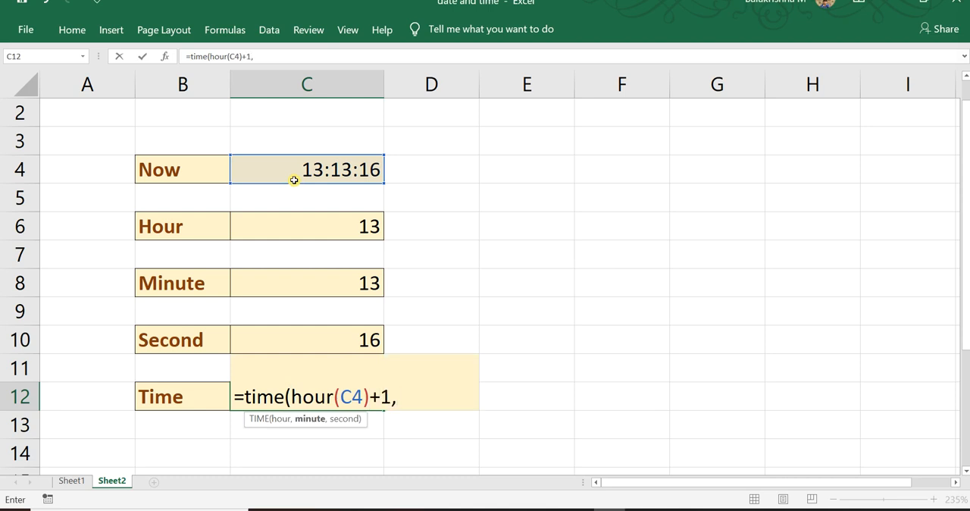
{"action": "type", "text": "minute"}
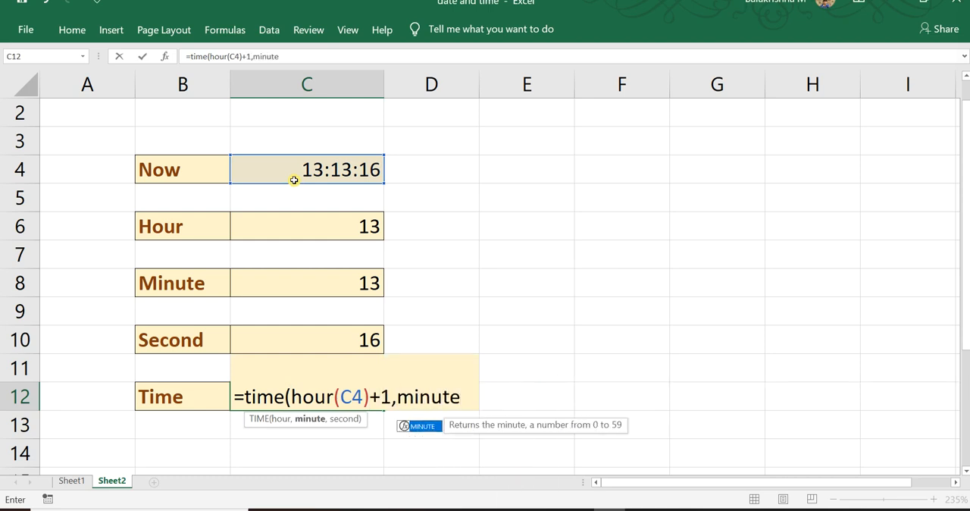
{"action": "type", "text": "("}
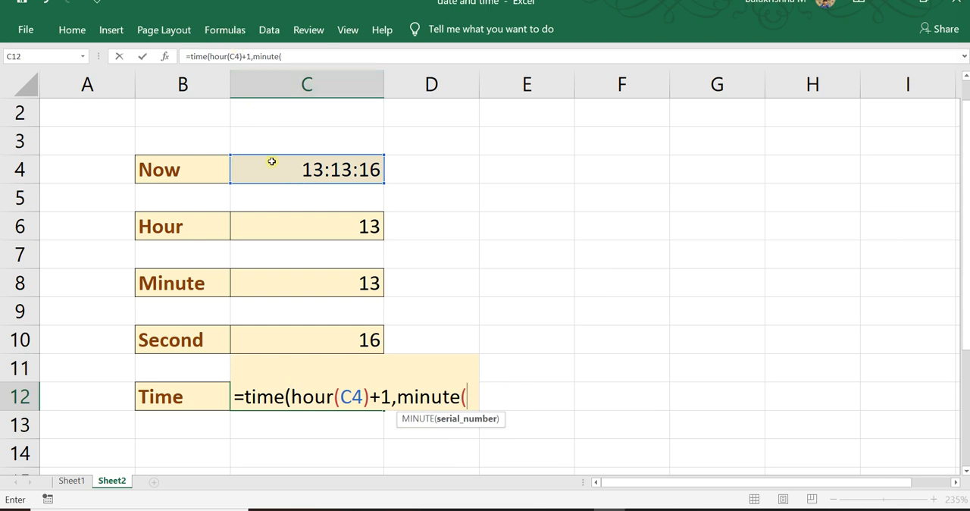
Add MINUTE(C4)+1 as the minute argument of the TIME formula in C12.
{"action": "left_click", "coordinate": [271, 174]}
{"action": "type", "text": ")+1"}
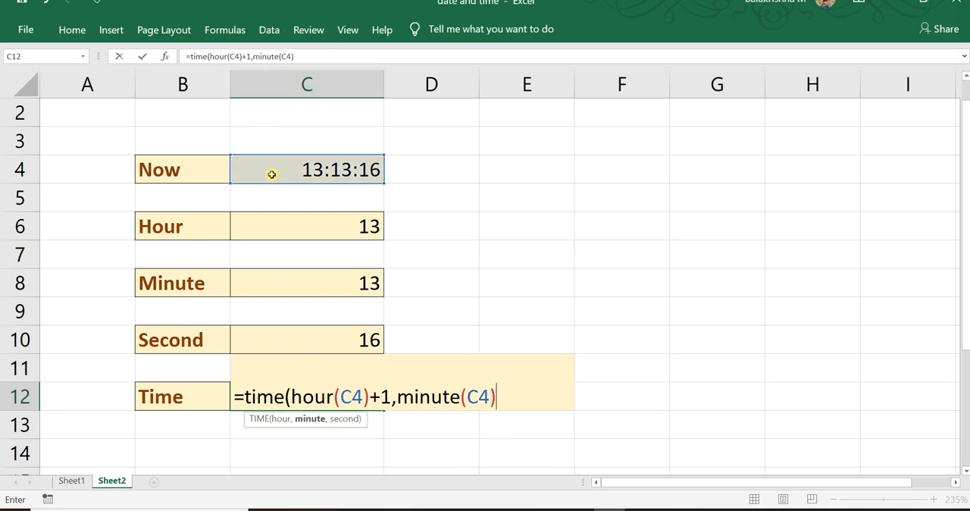
{"action": "type", "text": ","}
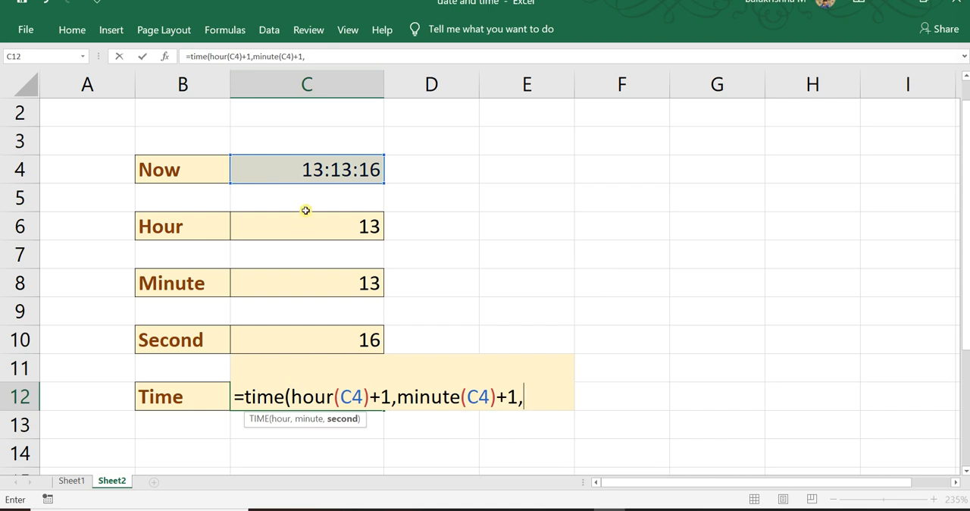
{"action": "type", "text": "second"}
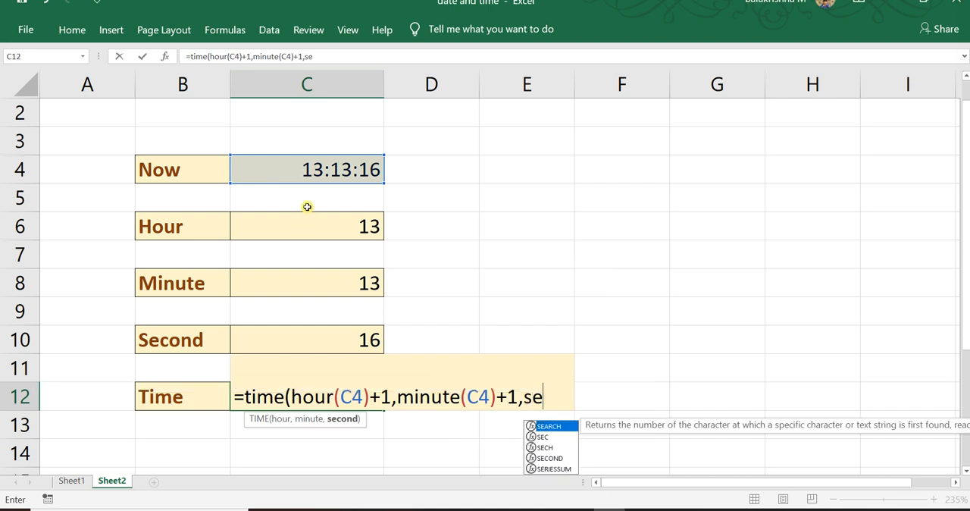
Complete the TIME formula in C12 with SECOND(C4)+10 as its second argument.
{"action": "type", "text": "("}
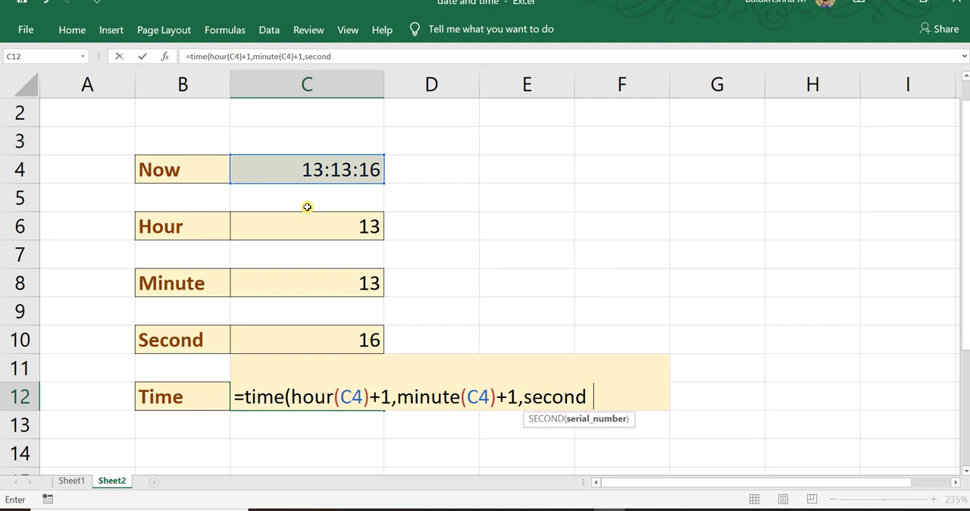
{"action": "left_click", "coordinate": [321, 175]}
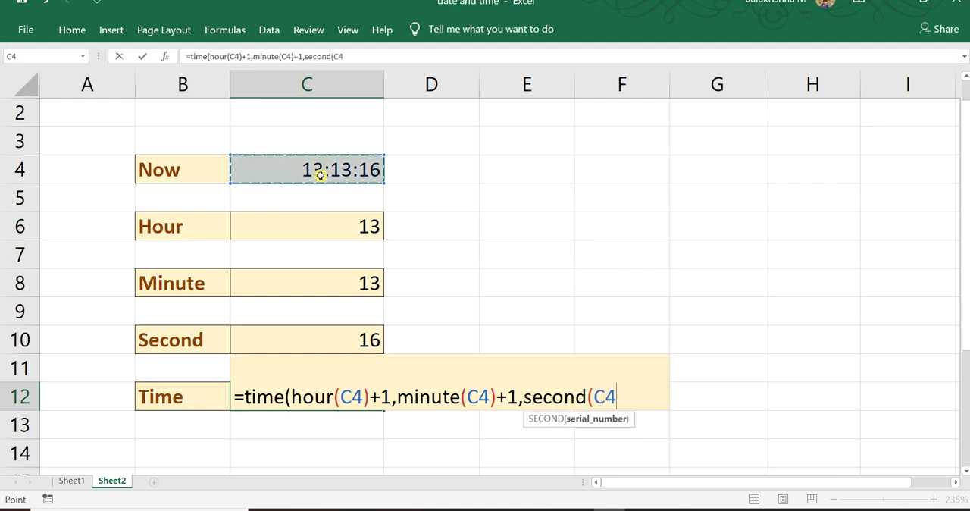
{"action": "type", "text": ")"}
{"action": "type", "text": "+1"}
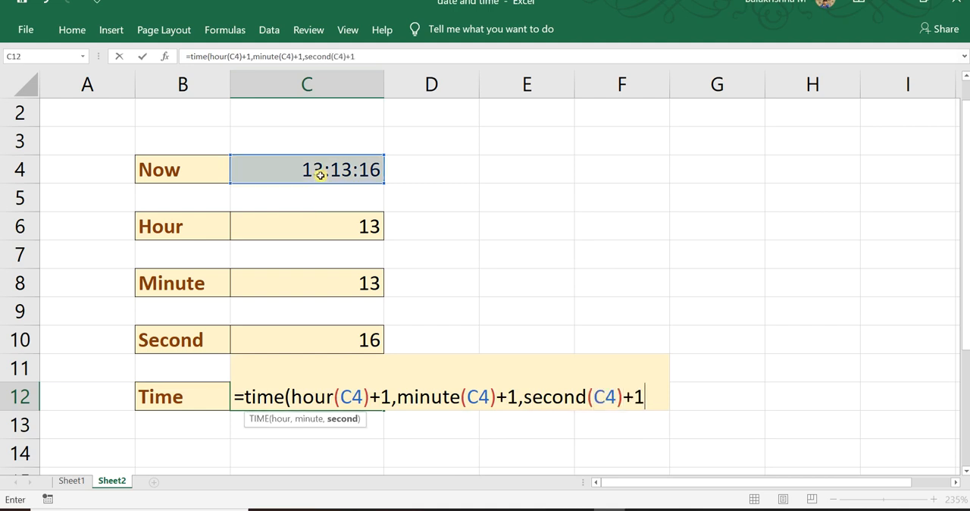
{"action": "type", "text": "0)"}
{"action": "key", "text": "Return"}
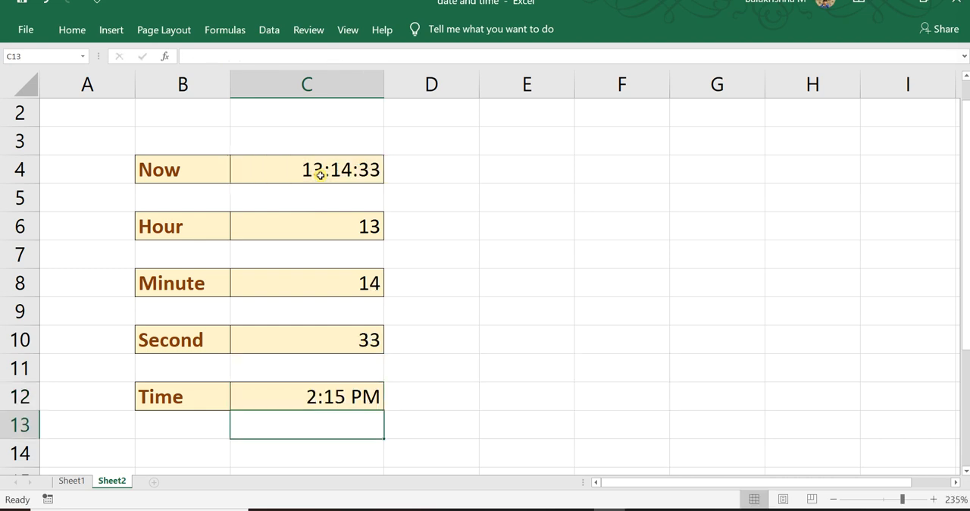
Format cell C12 with the Time number category, using the 24-hour 13:30:55 type.
{"action": "left_click", "coordinate": [341, 399]}
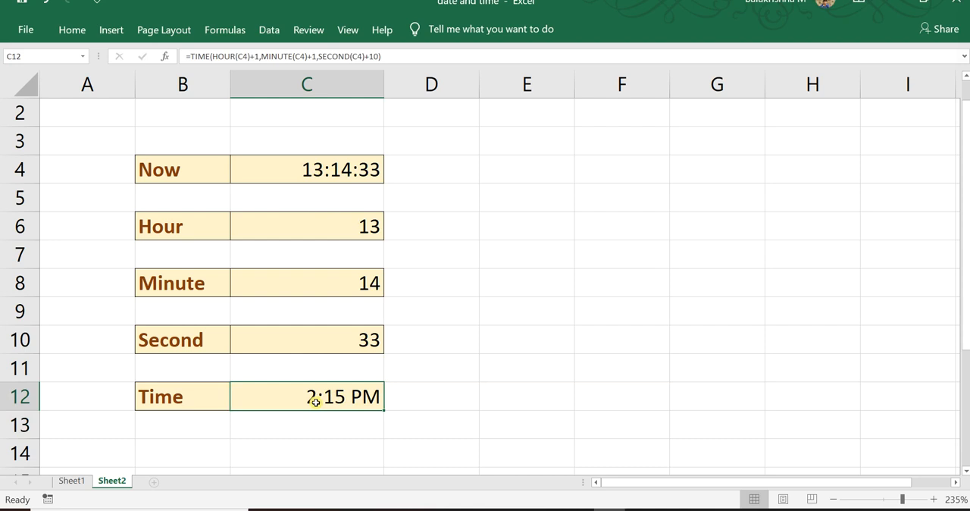
{"action": "key", "text": "ctrl+1"}
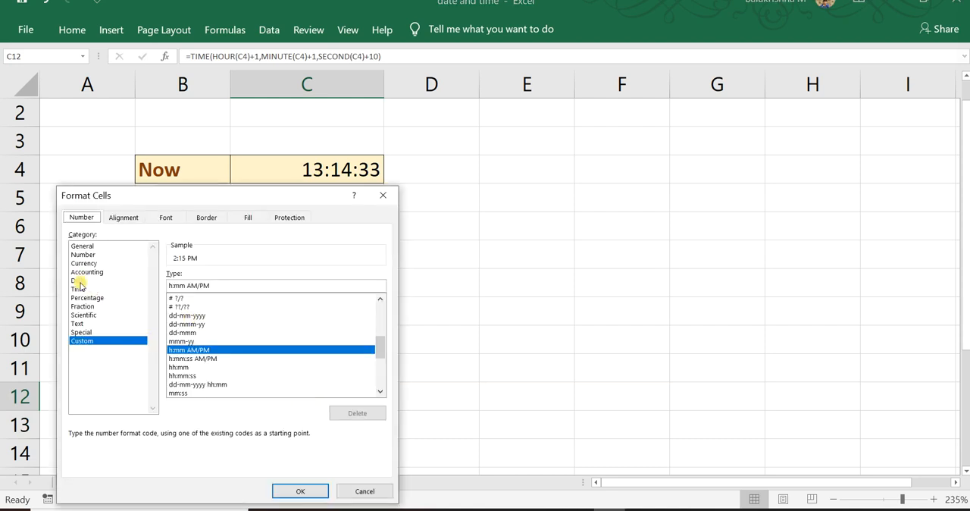
{"action": "left_click", "coordinate": [78, 289]}
{"action": "left_click", "coordinate": [181, 302]}
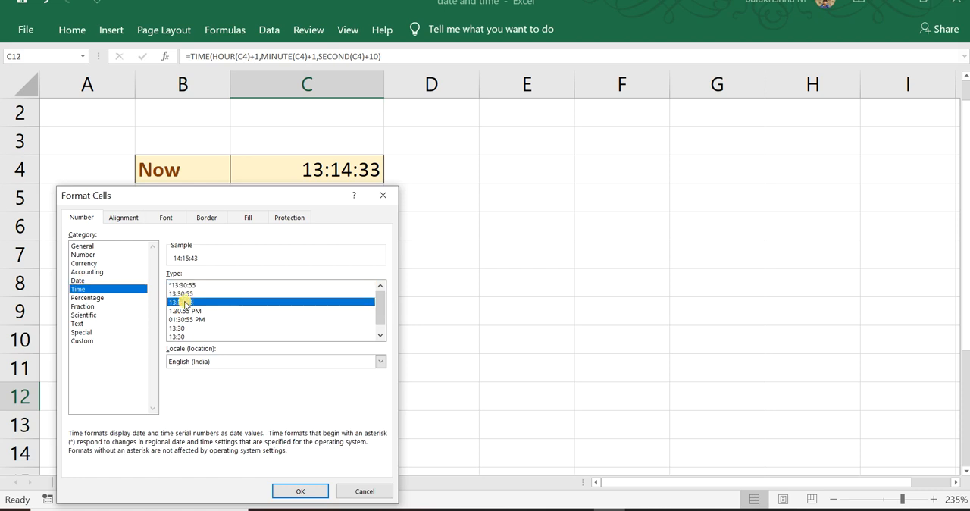
{"action": "left_click", "coordinate": [290, 493]}
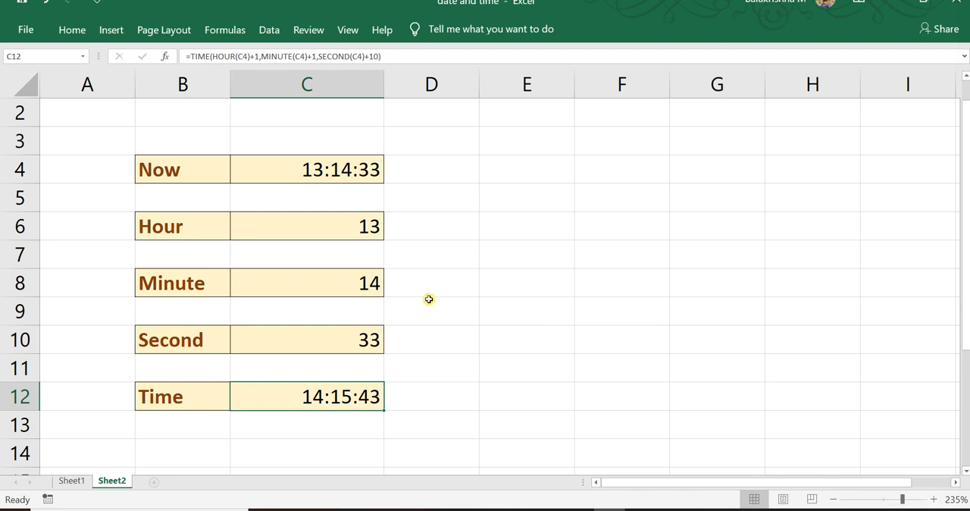
{"action": "key", "text": "alt+o"}
Close the date and time workbook, saving its changes.
{"action": "left_click", "coordinate": [714, 163]}
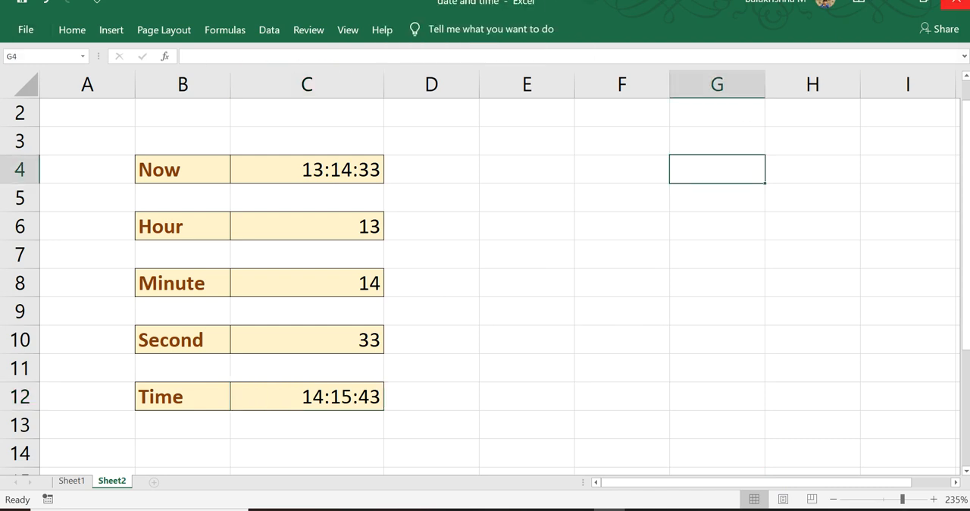
{"action": "left_click", "coordinate": [957, 3]}
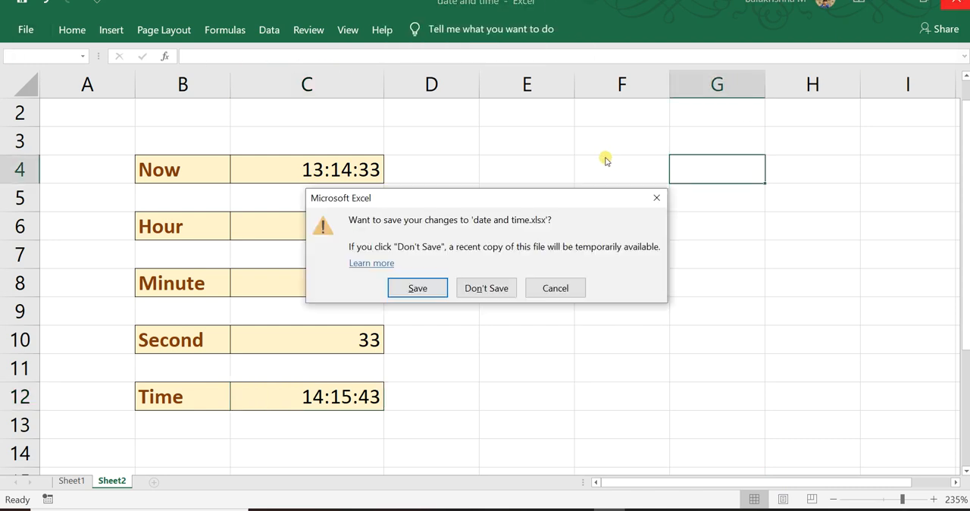
{"action": "left_click", "coordinate": [418, 288]}
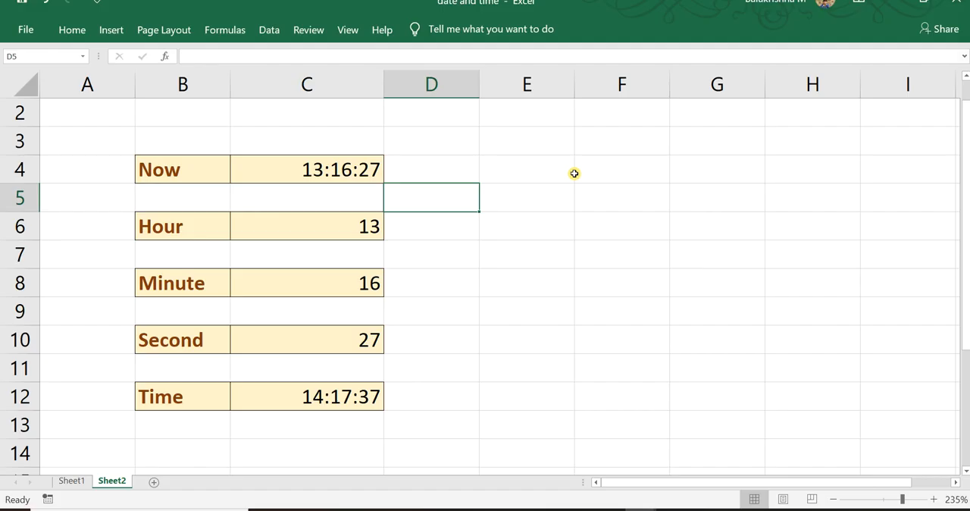
Insert the current date as a static value in cell E8 of Sheet2.
{"action": "left_click", "coordinate": [310, 177]}
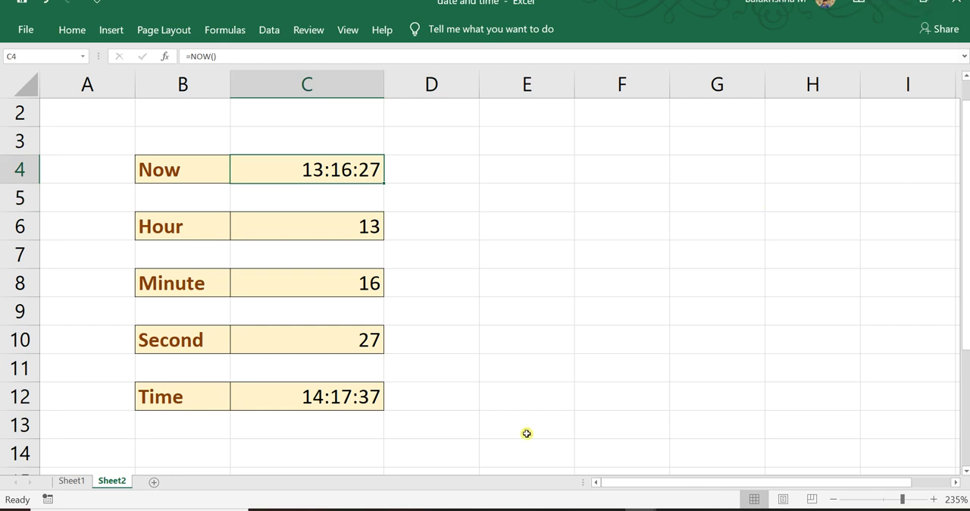
{"action": "left_click", "coordinate": [558, 295]}
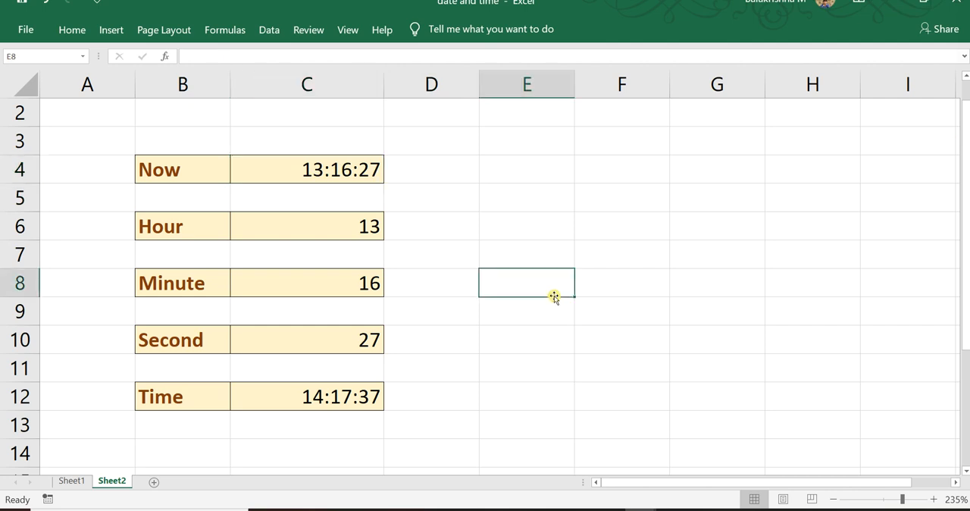
{"action": "key", "text": "ctrl+semicolon"}
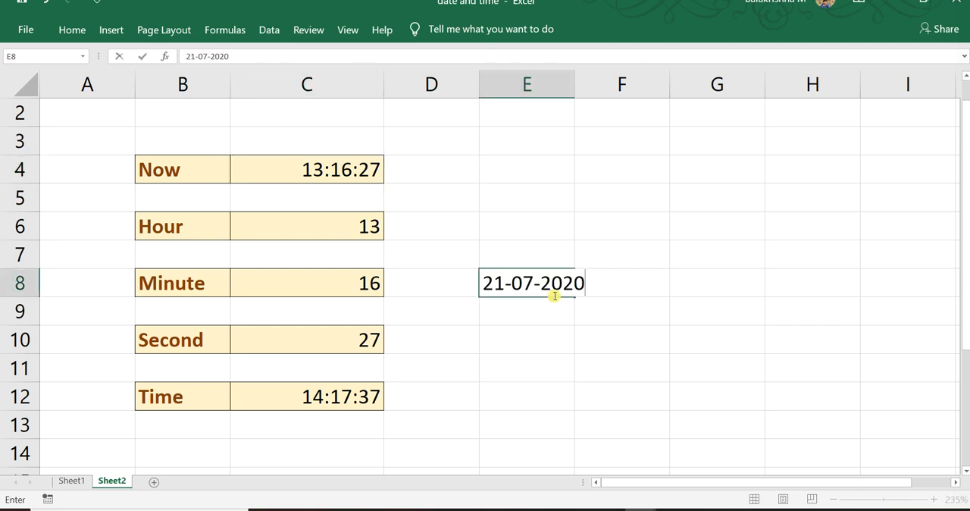
{"action": "key", "text": "Return"}
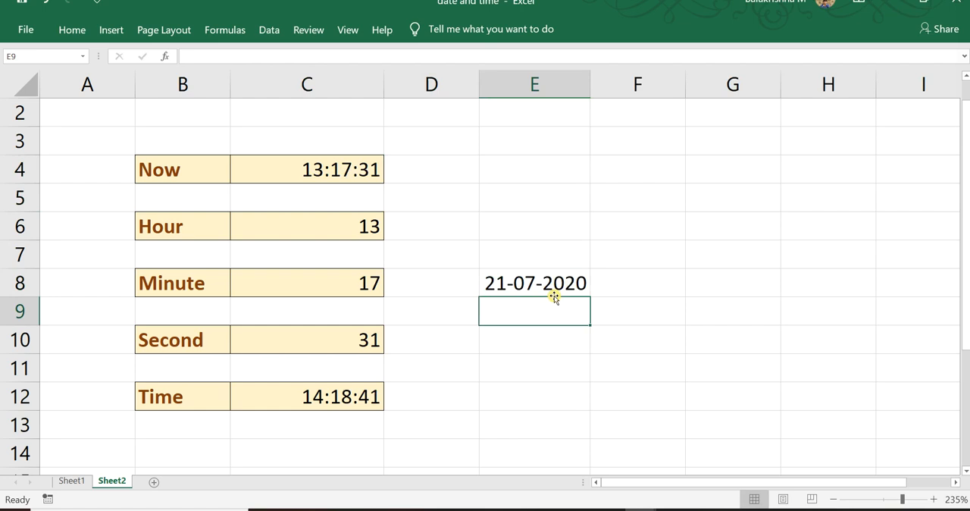
{"action": "key", "text": "Return"}
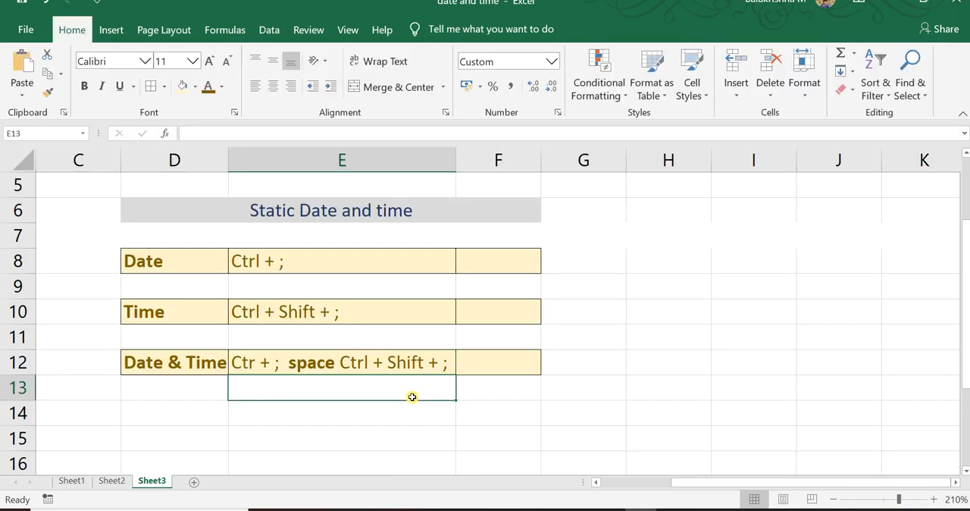
{"action": "left_click", "coordinate": [490, 263]}
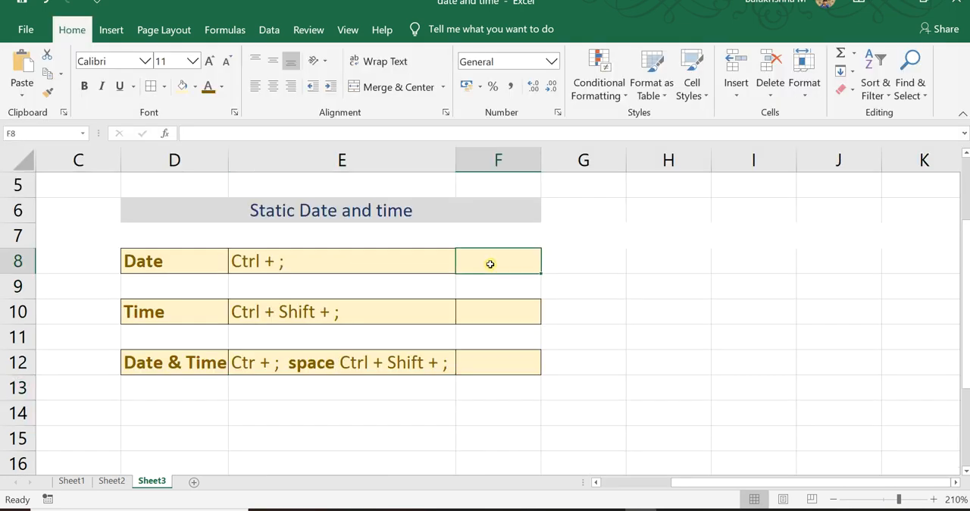
{"action": "type", "text": "ctrl;"}
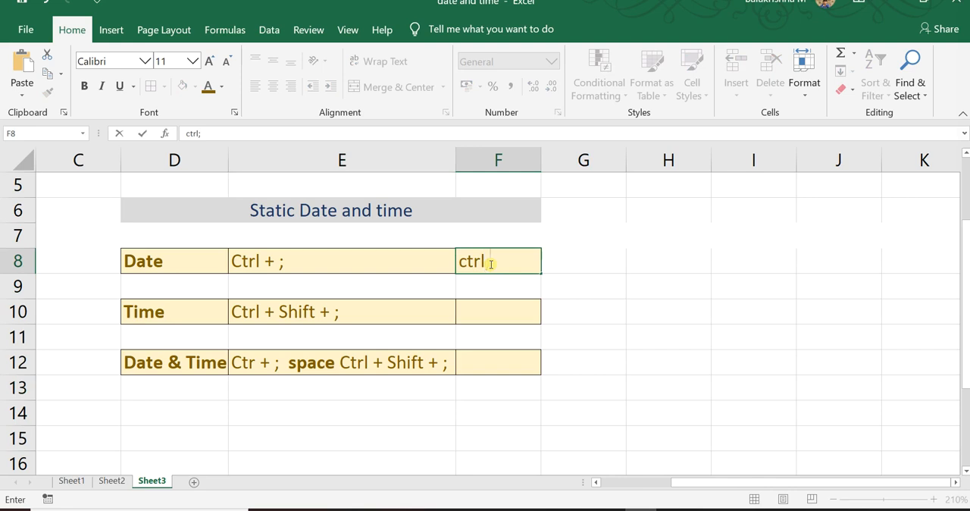
{"action": "key", "text": "Return"}
{"action": "key", "text": "ctrl+z"}
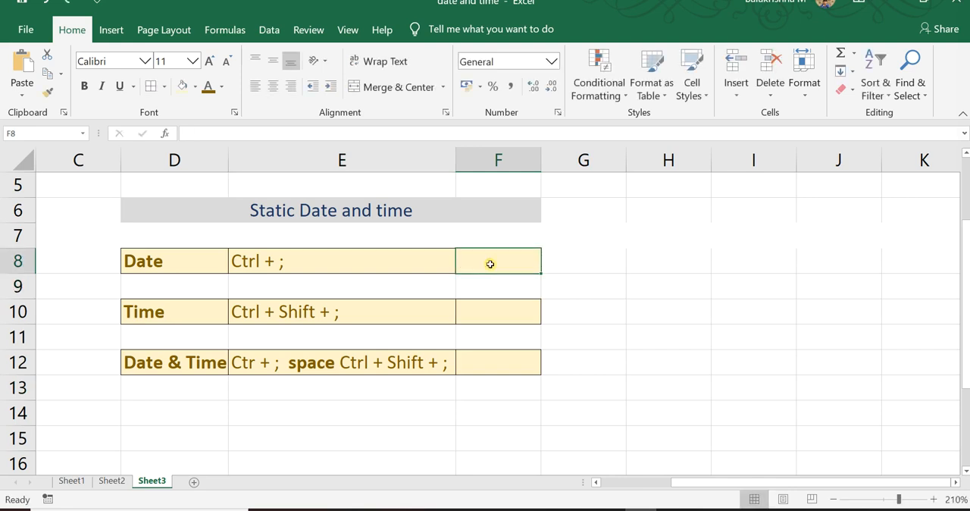
{"action": "key", "text": "ctrl+p"}
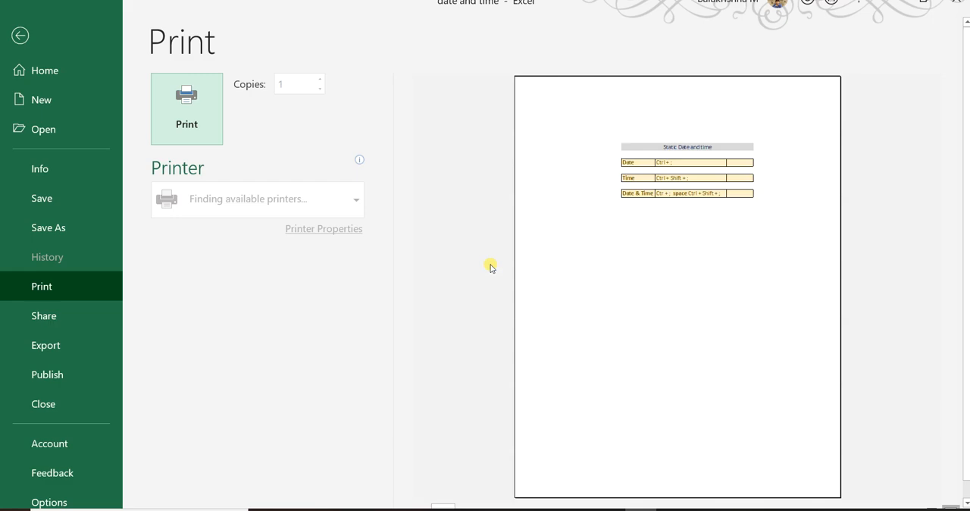
{"action": "key", "text": "Escape"}
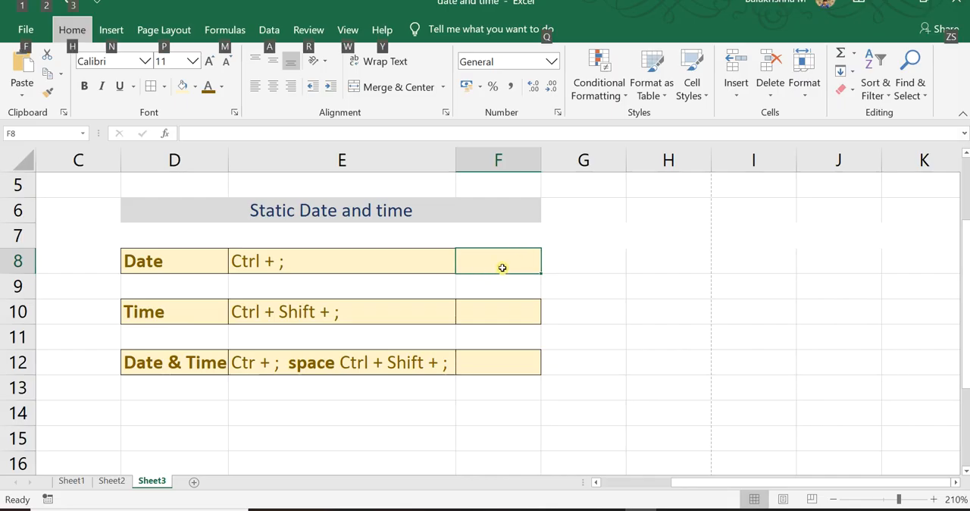
Insert the current date as a static value in cell F8 of Sheet3, in the Date row.
{"action": "left_click", "coordinate": [502, 268]}
{"action": "key", "text": "ctrl+semicolon"}
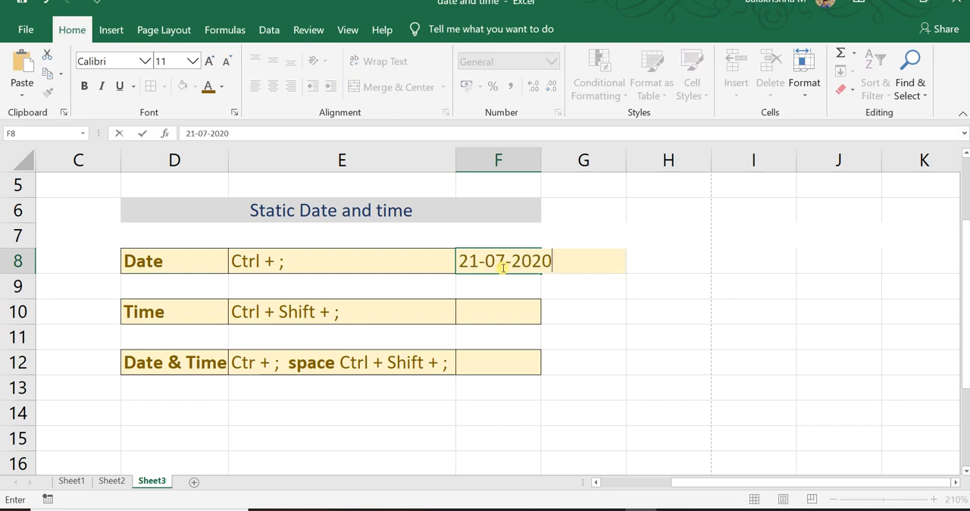
{"action": "left_click", "coordinate": [593, 296]}
Insert the current time as a static value in cell F10, and the current date and time, separated by a space, in cell F12.
{"action": "left_click", "coordinate": [505, 313]}
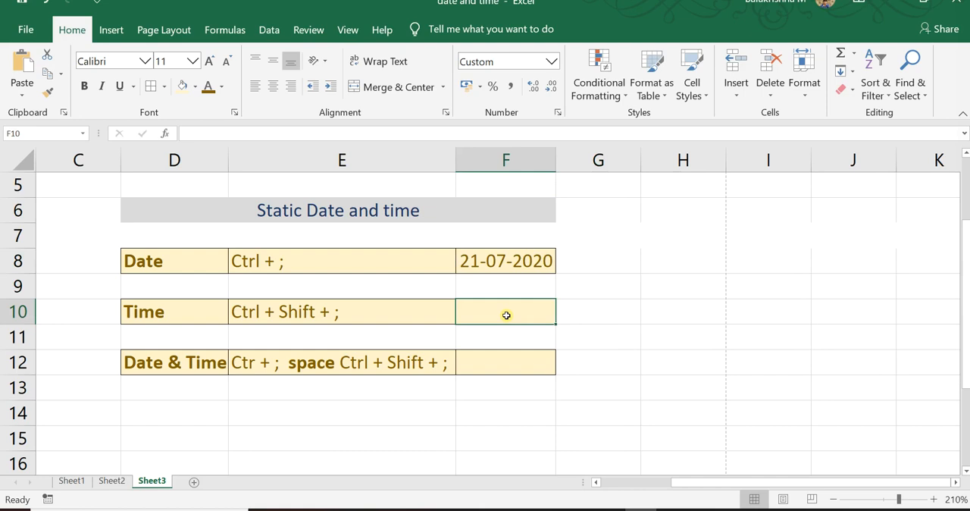
{"action": "key", "text": "ctrl+shift+semicolon"}
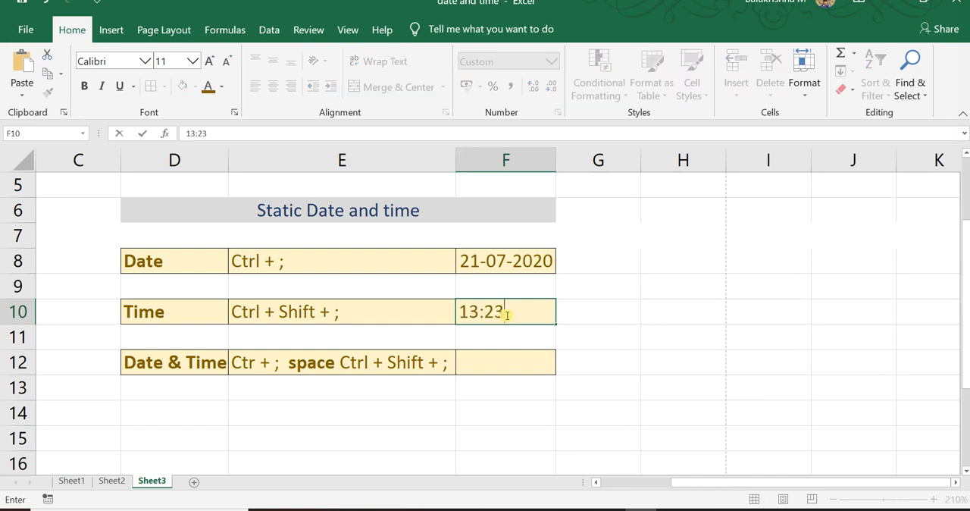
{"action": "left_click", "coordinate": [494, 364]}
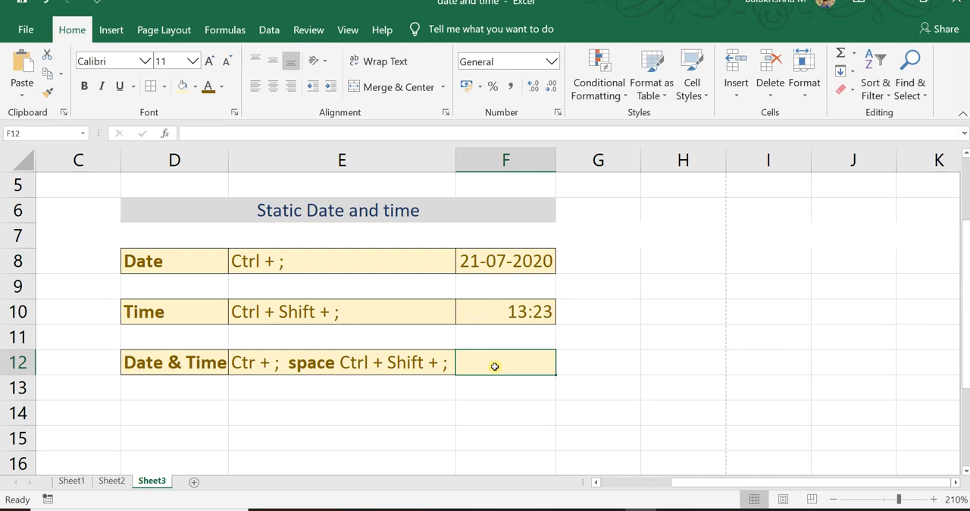
{"action": "key", "text": "ctrl+semicolon"}
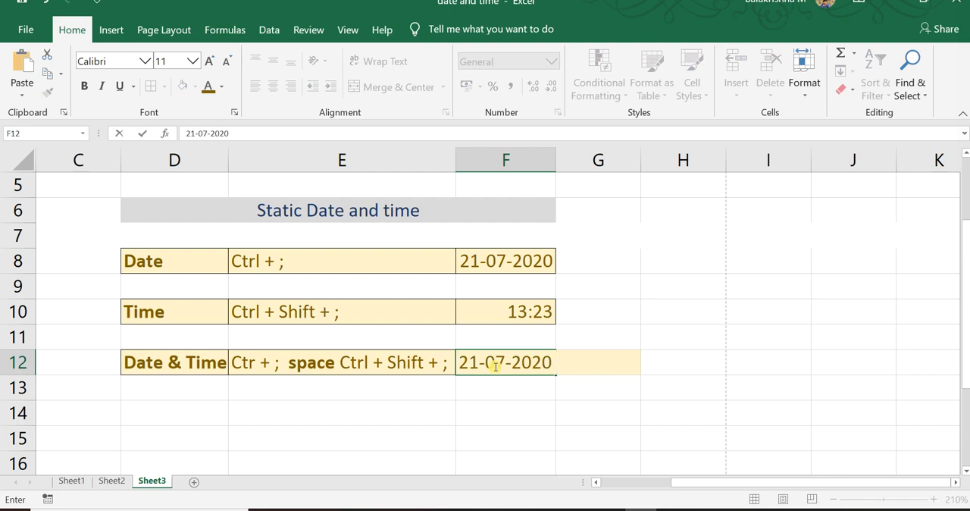
{"action": "key", "text": "ctrl+shift+semicolon"}
{"action": "key", "text": "Return"}
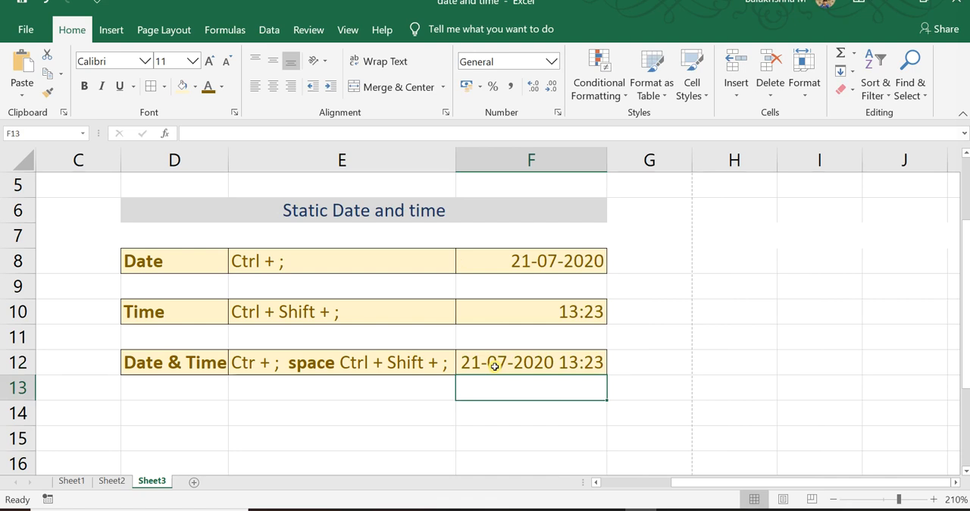
{"action": "left_click", "coordinate": [546, 259]}
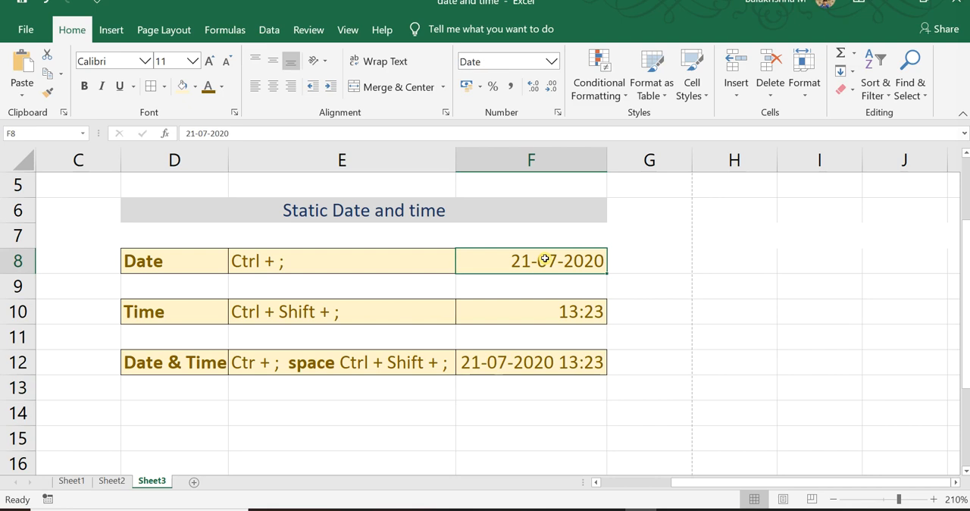
{"action": "left_click", "coordinate": [585, 316]}
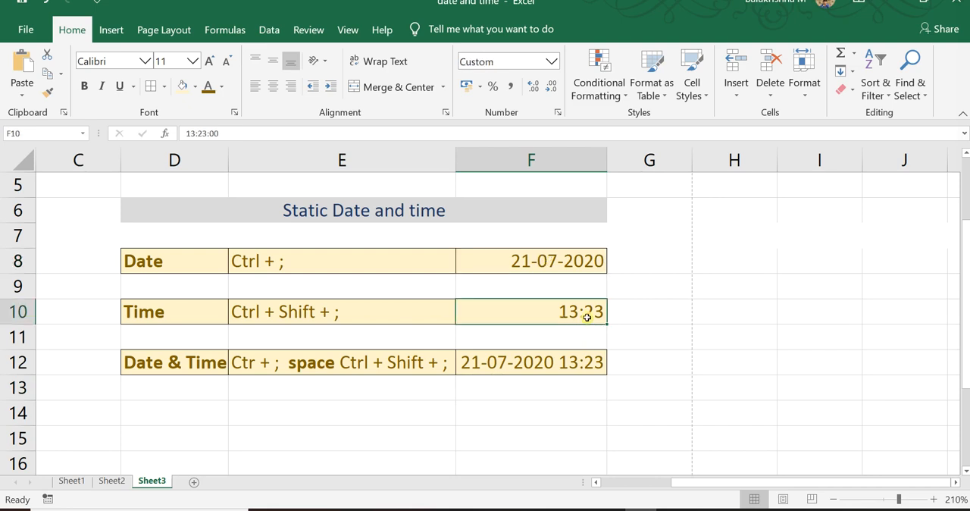
{"action": "left_click", "coordinate": [543, 253]}
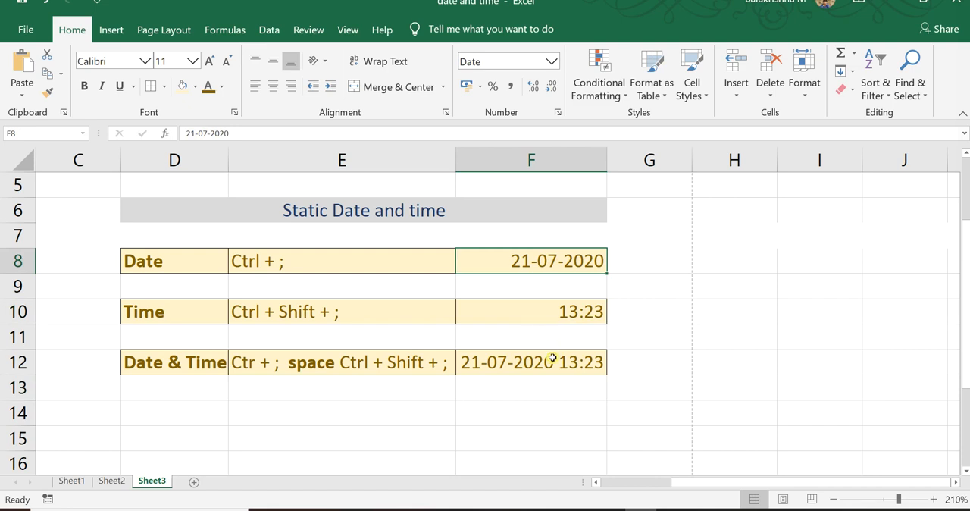
{"action": "key", "text": "alt"}
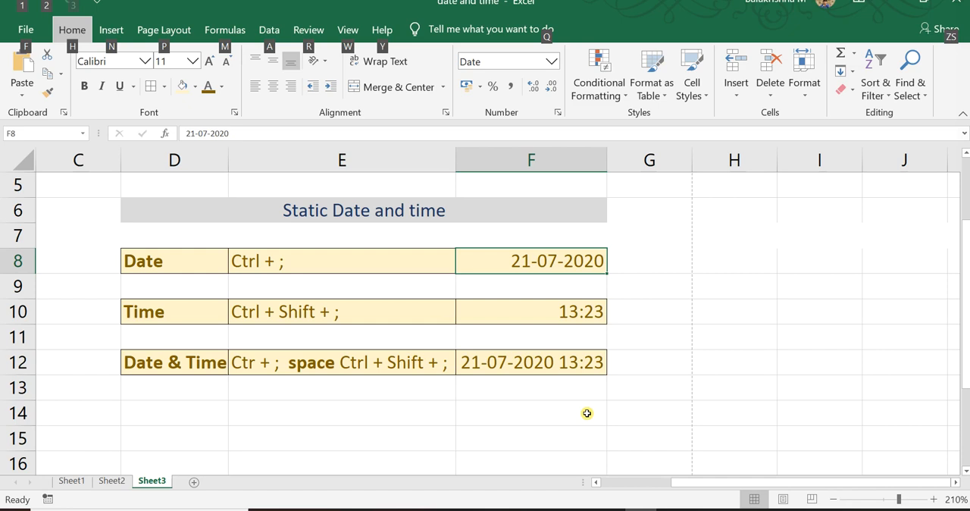
{"action": "key", "text": "Escape"}
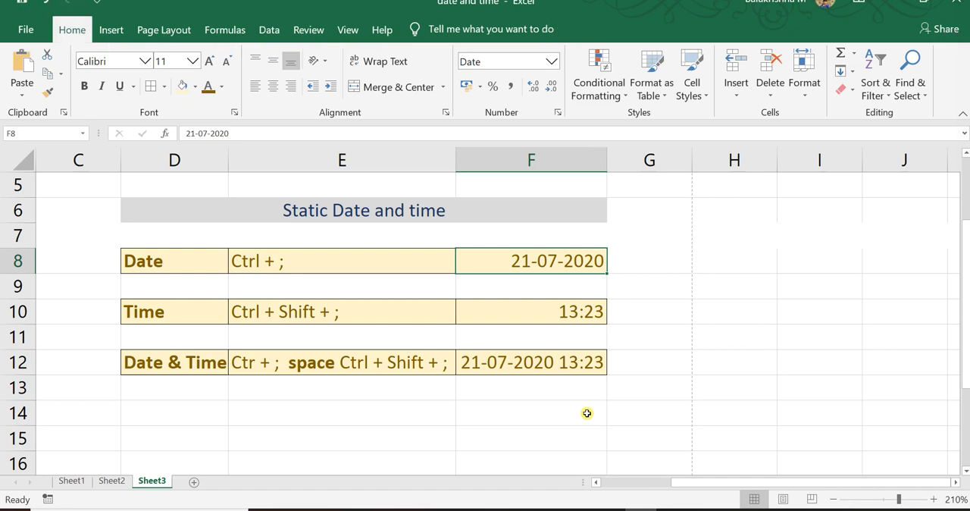